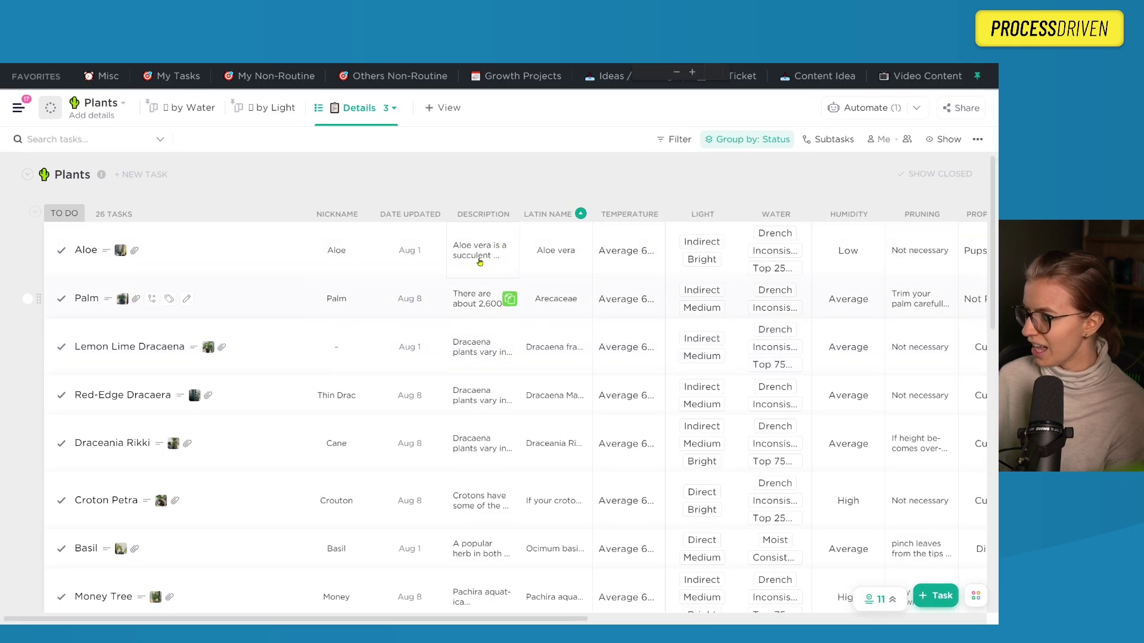
Step: Review Aloe's description and its Light, Water and Humidity field options
click(559, 286)
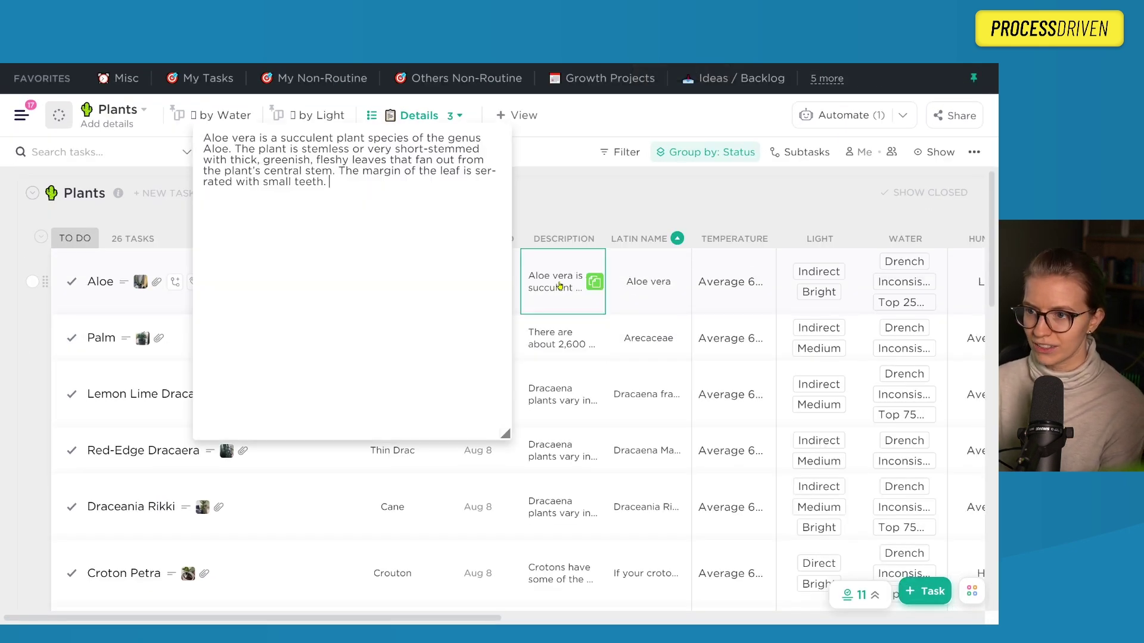
click(725, 219)
mouse_move(648, 282)
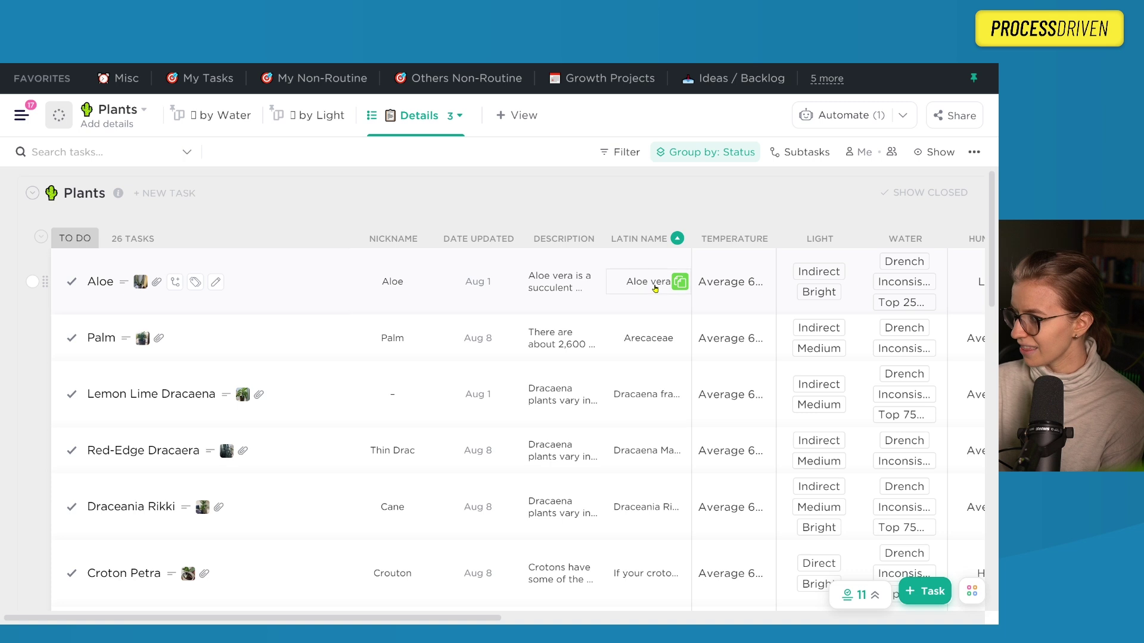
scroll(726, 286, right, 5)
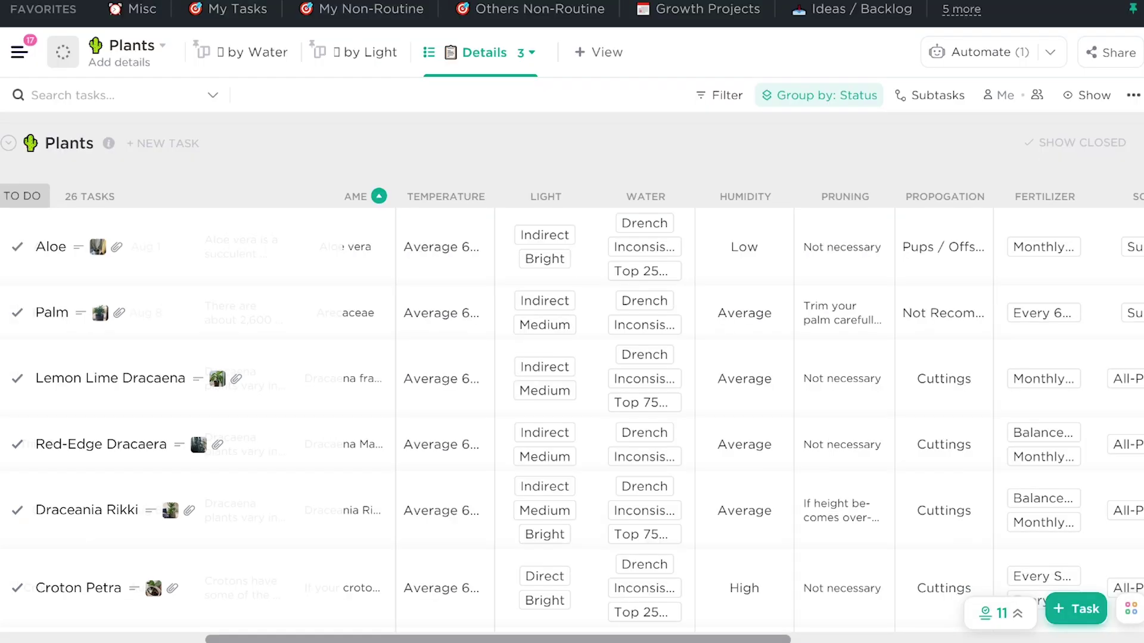
scroll(594, 247, right, 1)
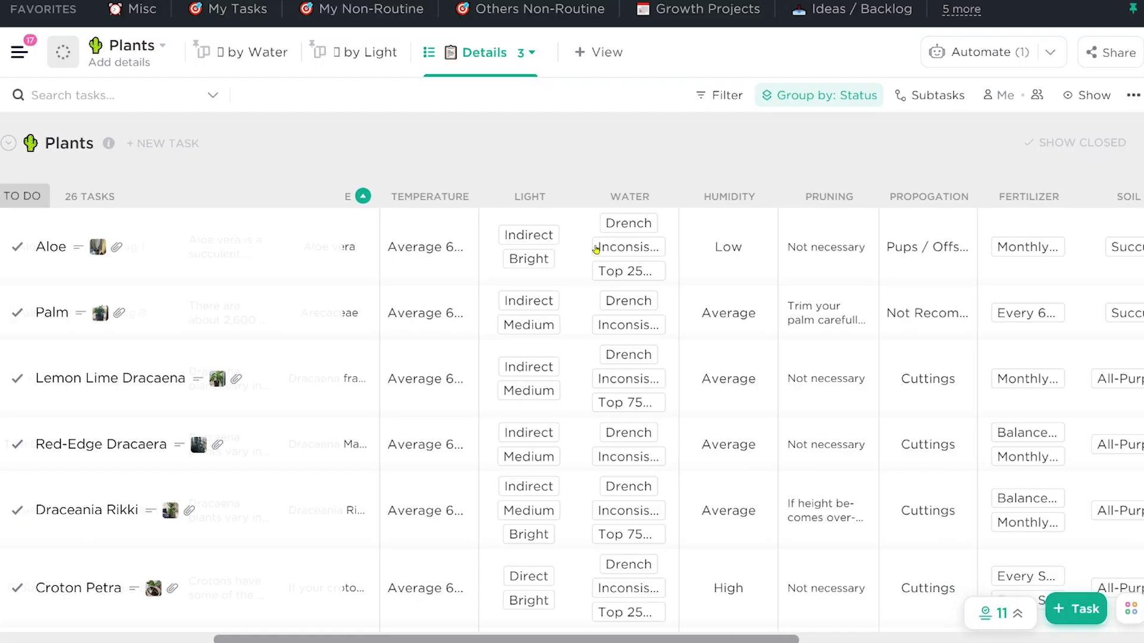
click(526, 225)
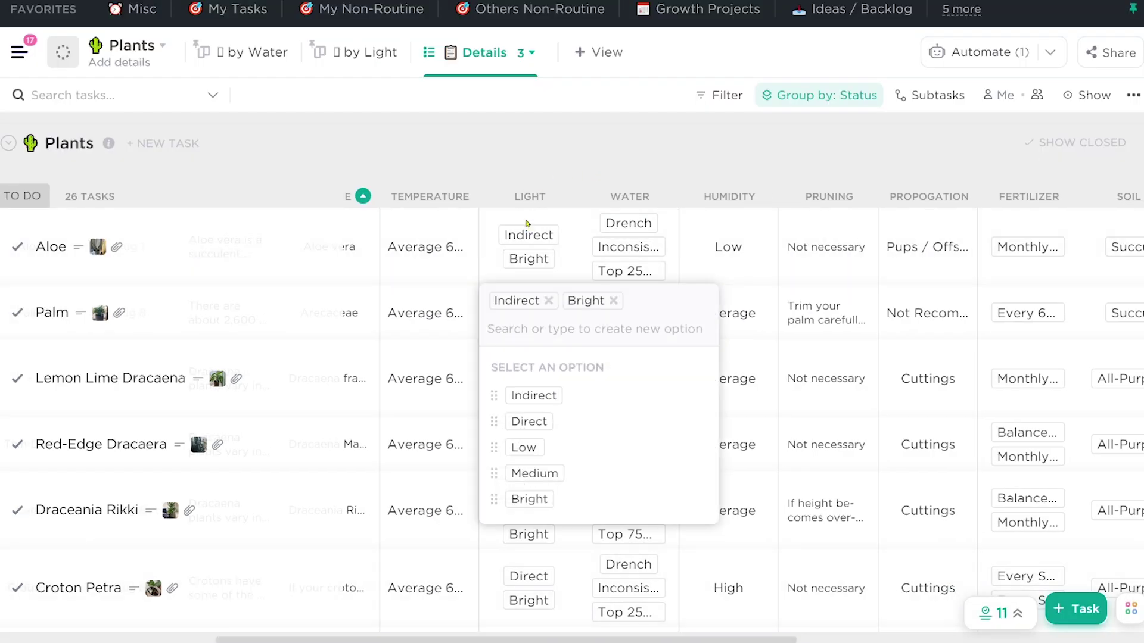
key(Escape)
click(593, 234)
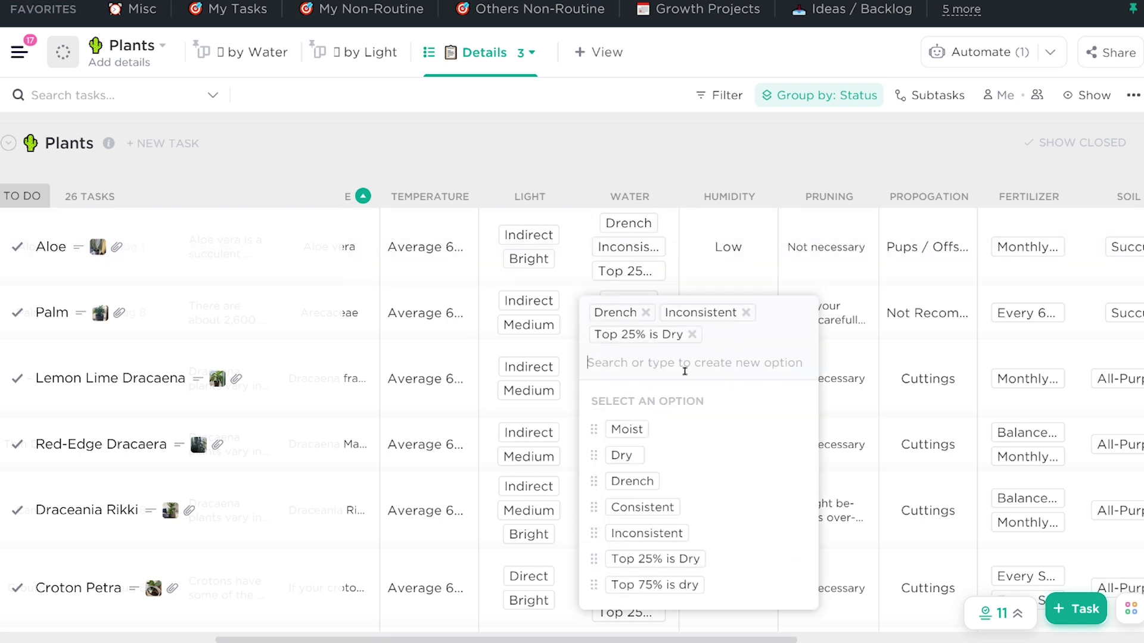
click(732, 250)
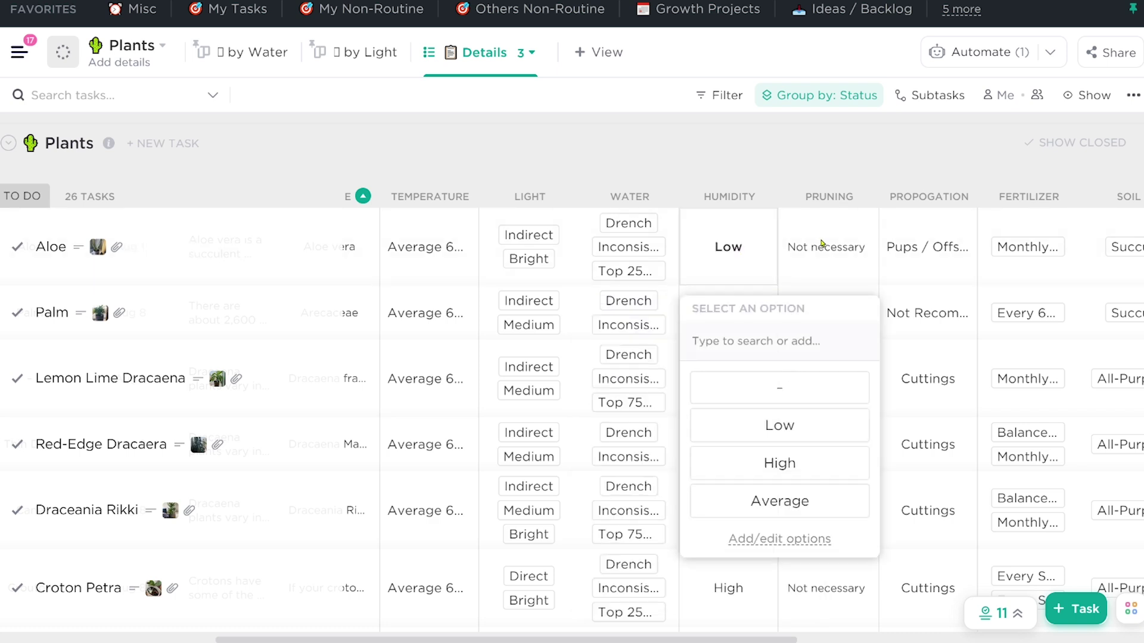
scroll(821, 243, right, 5)
Step: Review Aloe's Pruning, Propagation, Fertilizer, Soil Type and Watch For fields
click(397, 293)
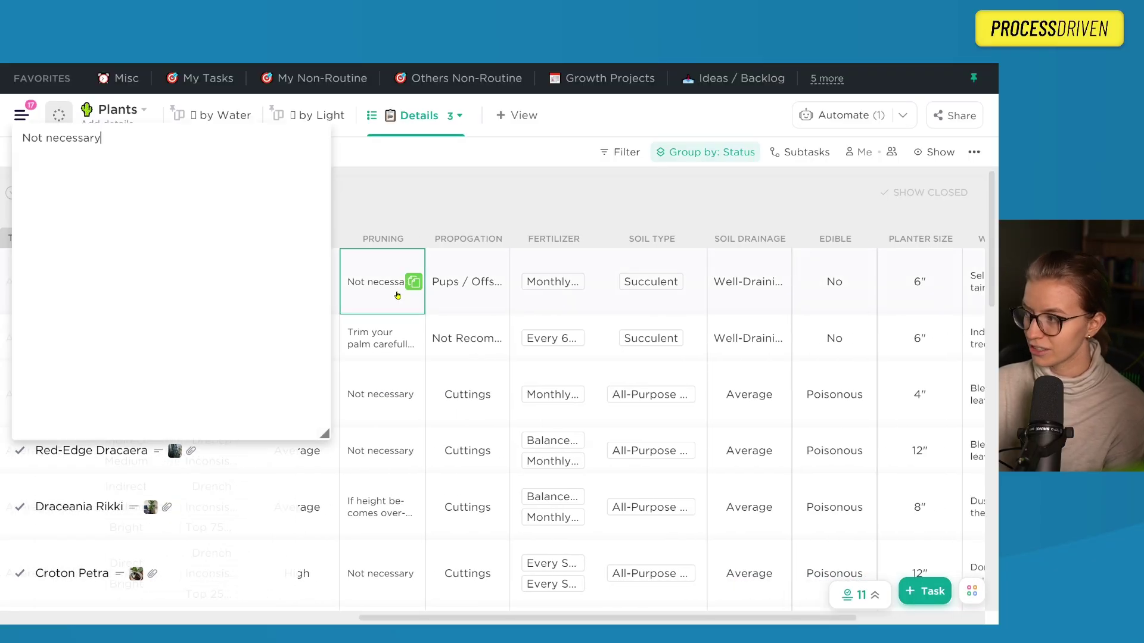
click(451, 284)
click(534, 268)
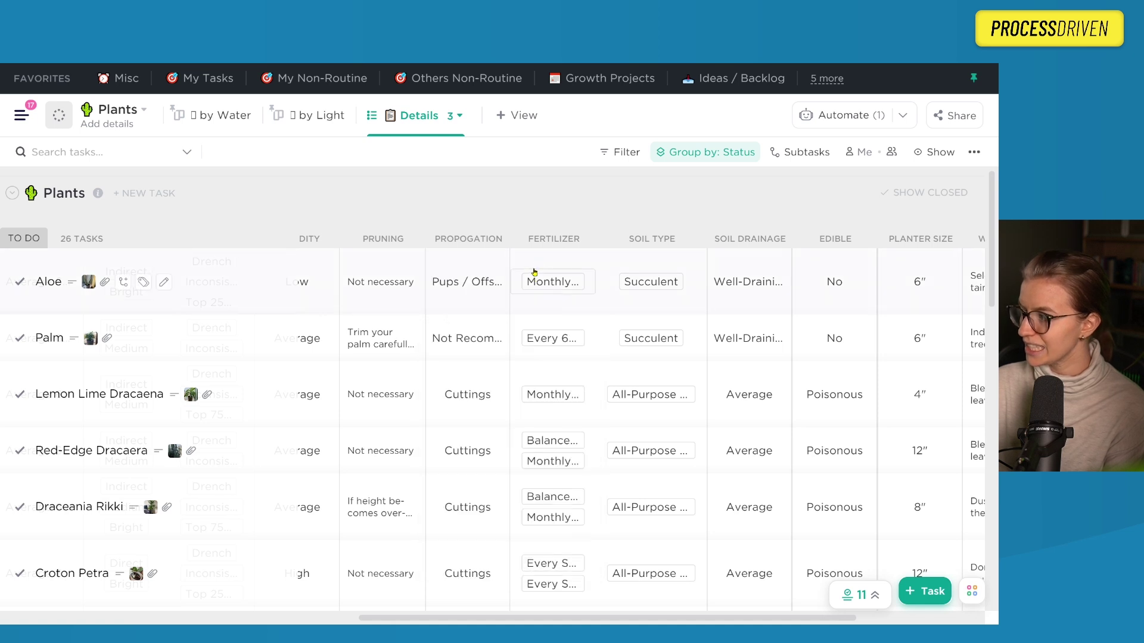
click(532, 282)
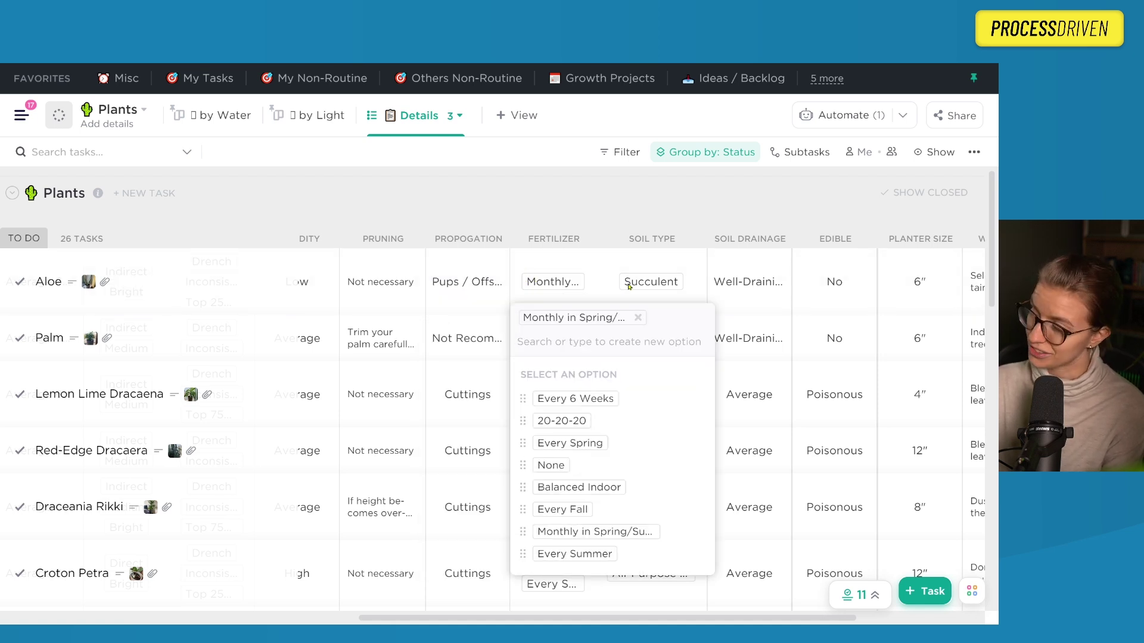
click(621, 294)
click(614, 292)
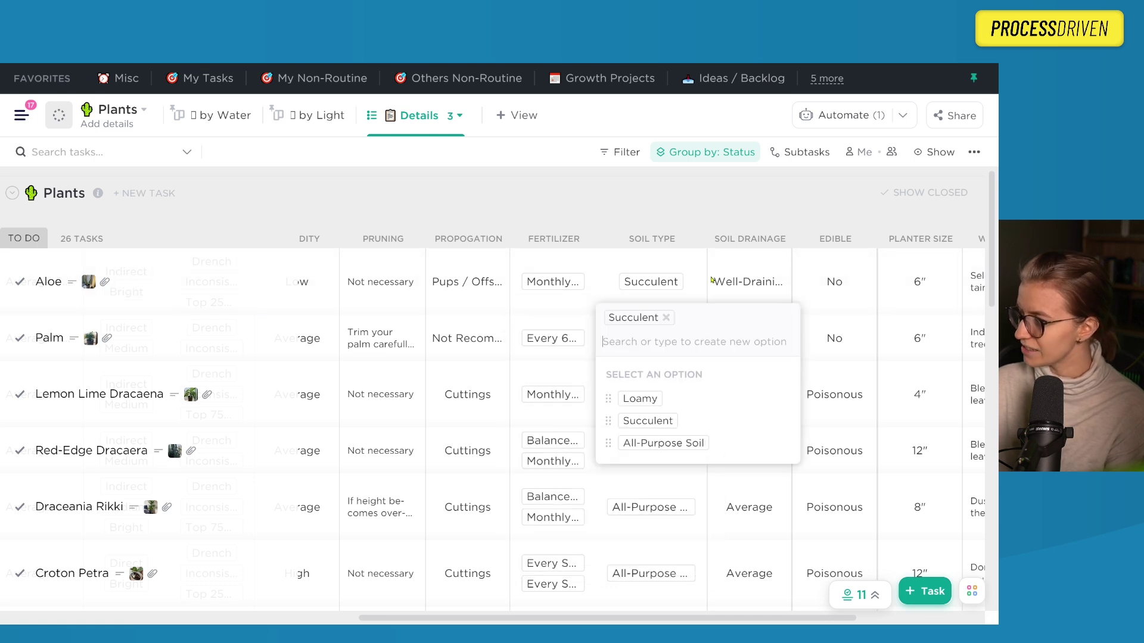
click(721, 272)
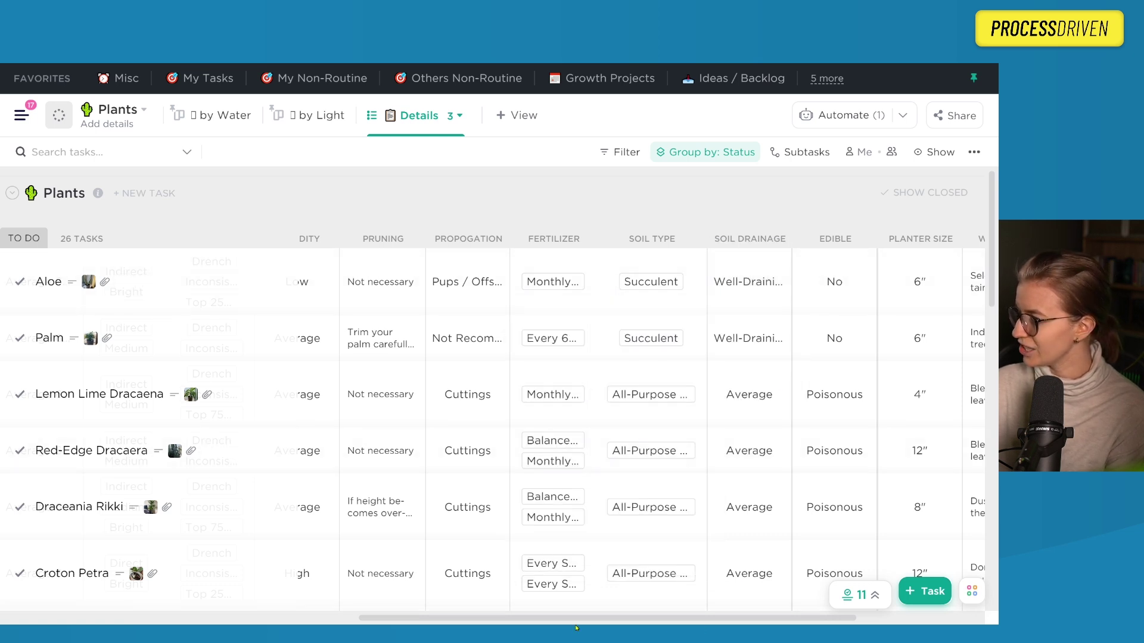
scroll(572, 448, right, 5)
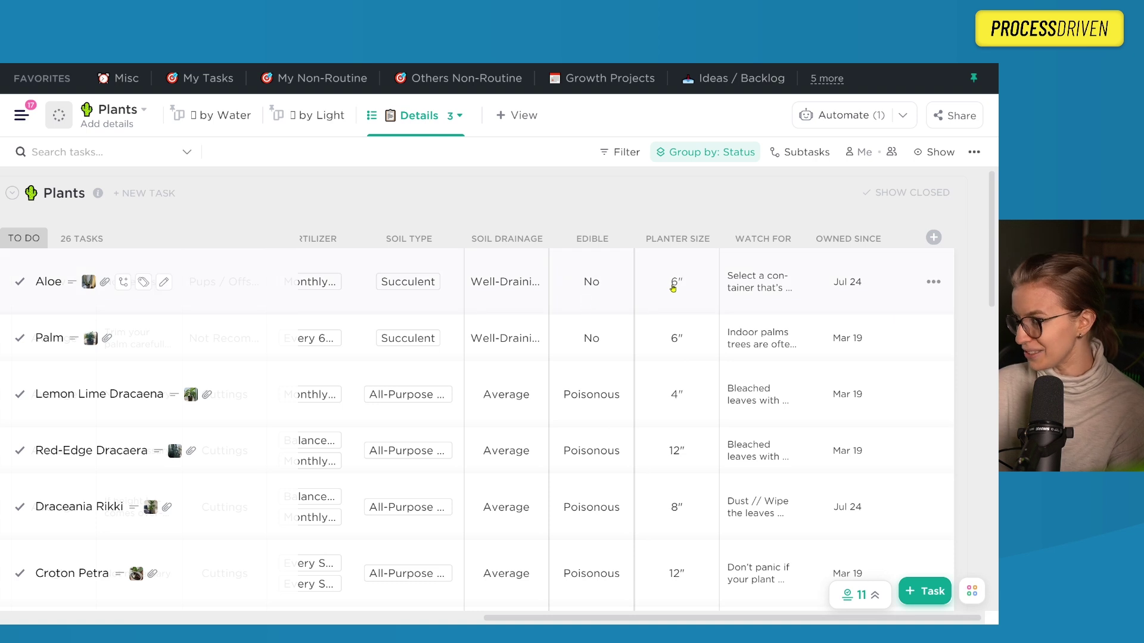
click(766, 272)
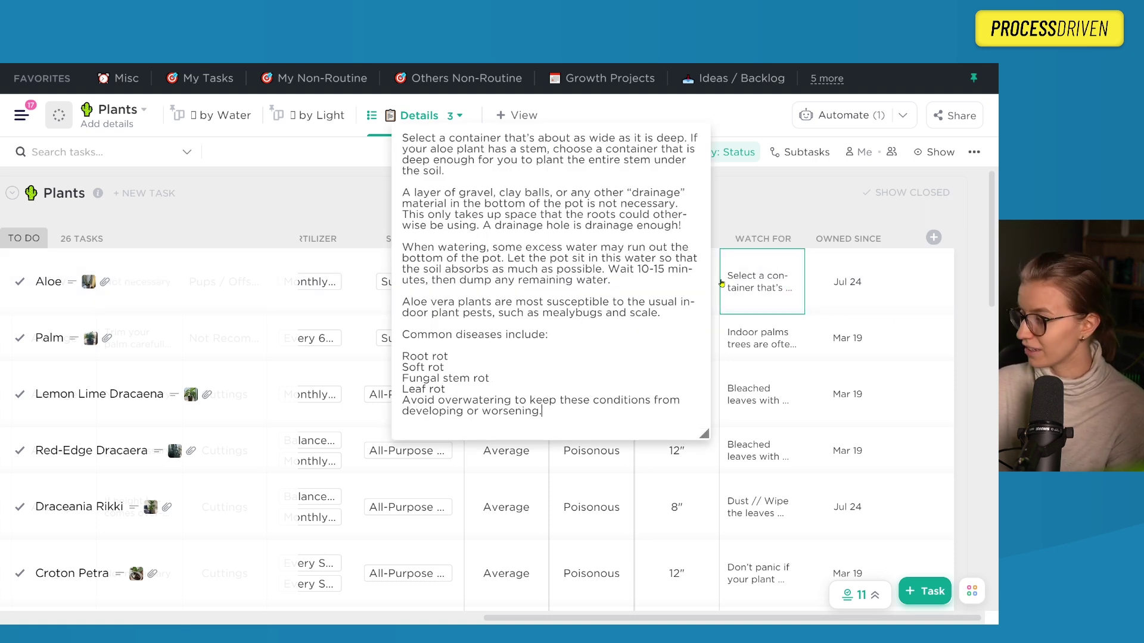
key(Escape)
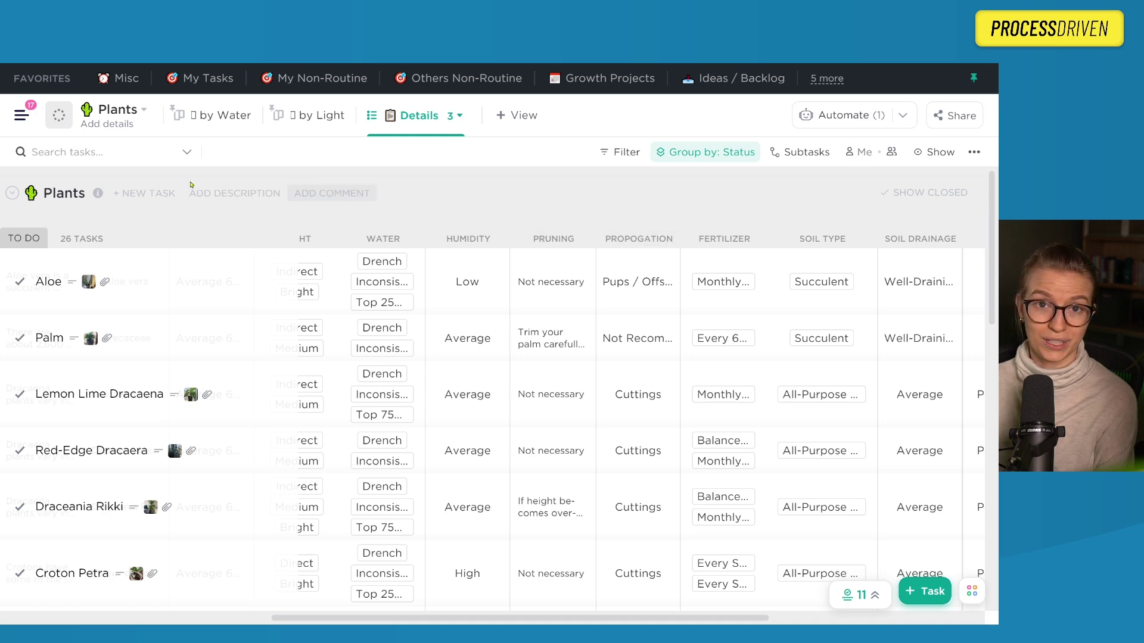
Step: Switch the Plants list to the Soil view, then to the Edible Plants view
click(423, 117)
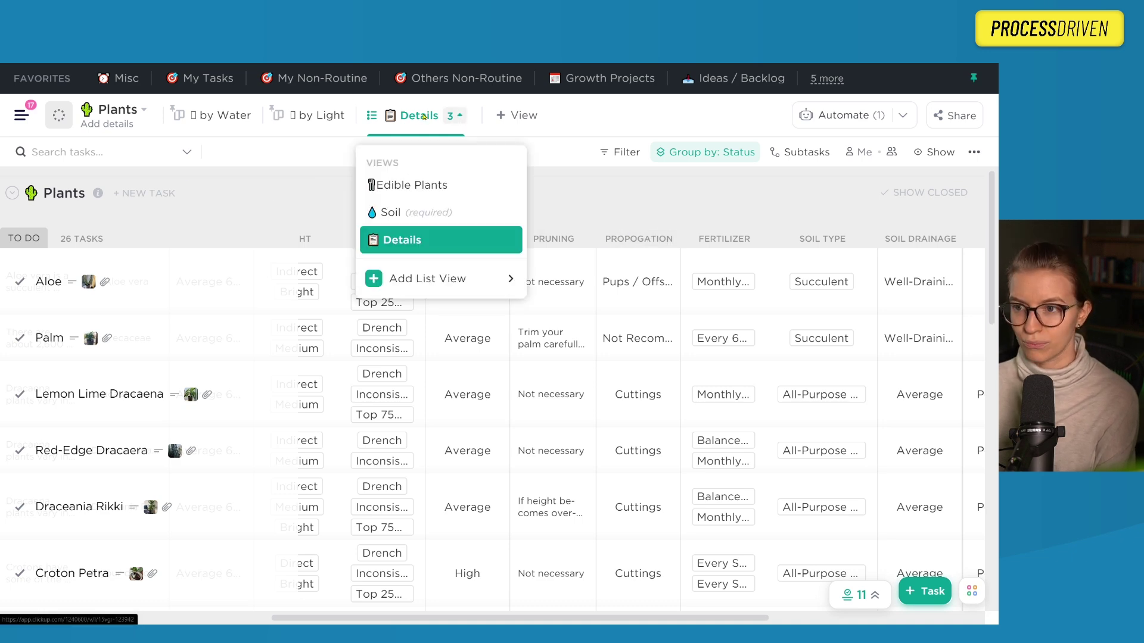
click(394, 212)
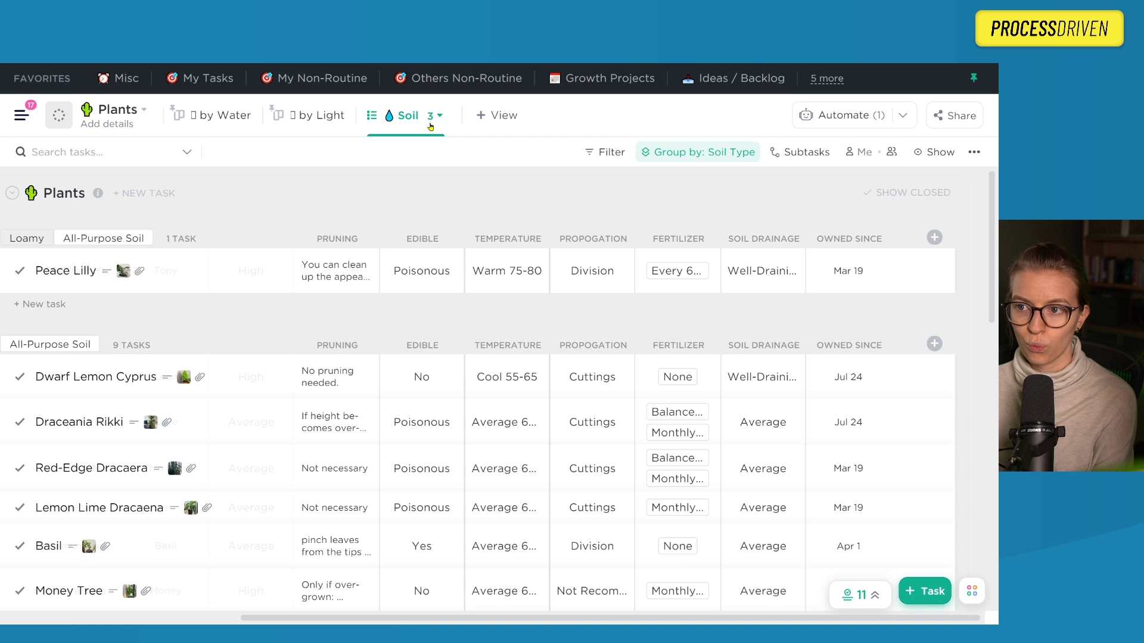
click(430, 120)
click(425, 180)
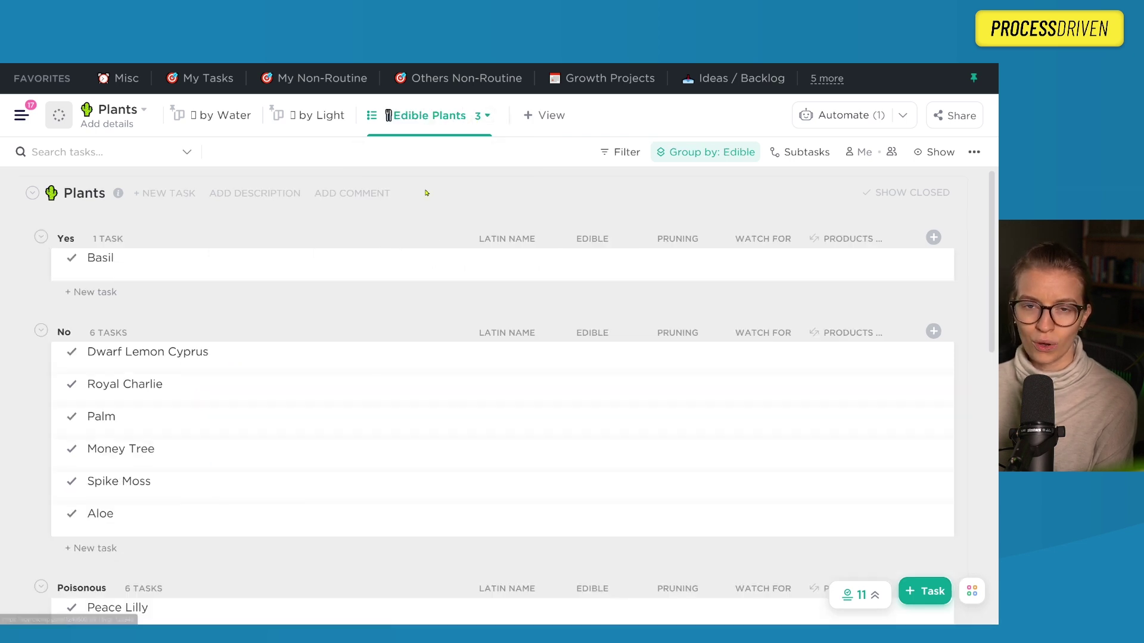
Step: Show the by Light board with plant photo cards grouped by light needs
click(322, 116)
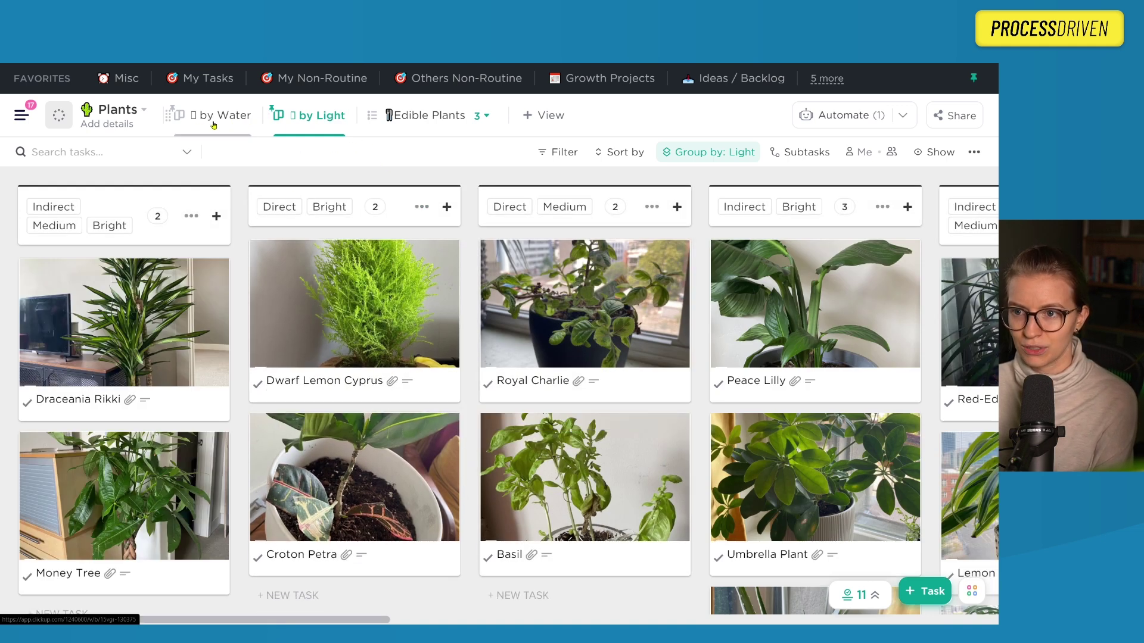
mouse_move(814, 340)
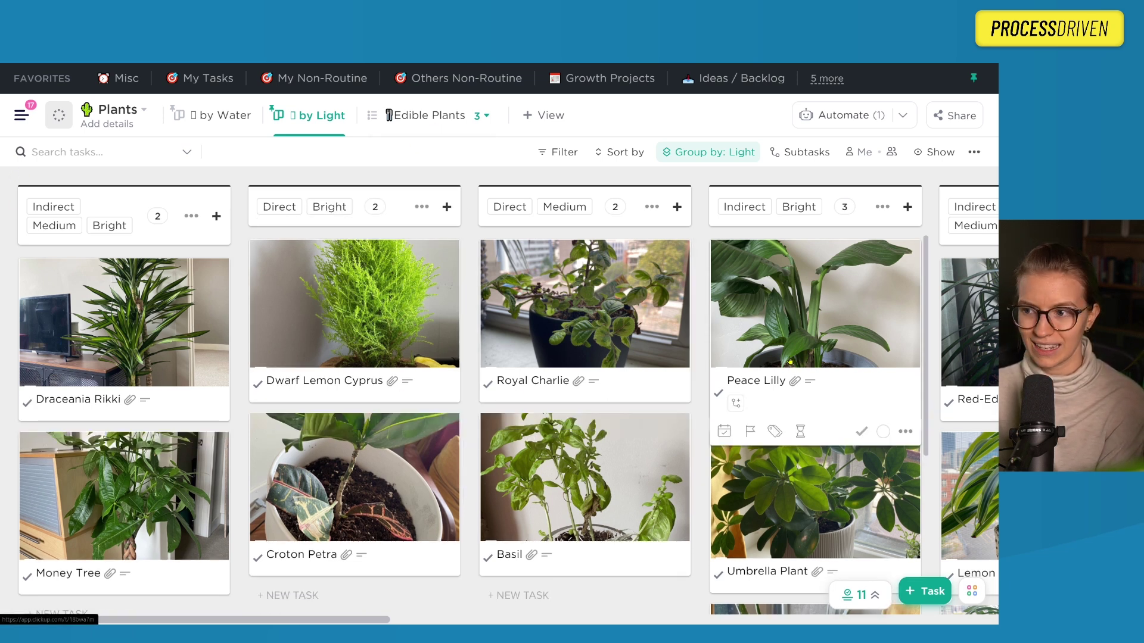
scroll(791, 362, down, 3)
scroll(791, 363, up, 3)
scroll(790, 361, down, 2)
scroll(835, 399, up, 2)
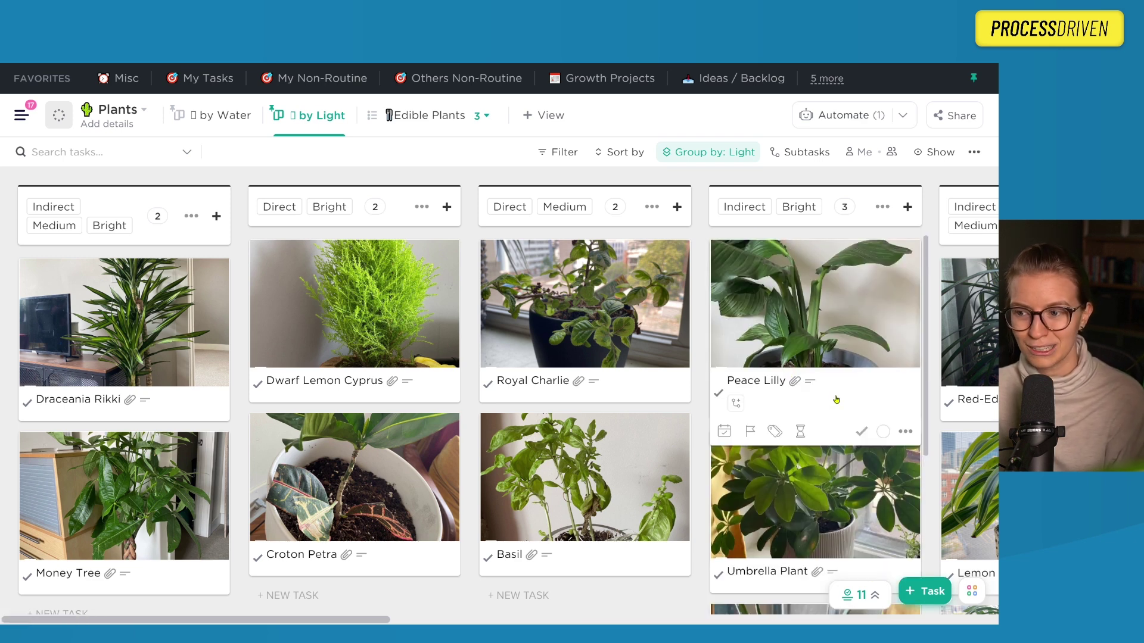
mouse_move(555, 350)
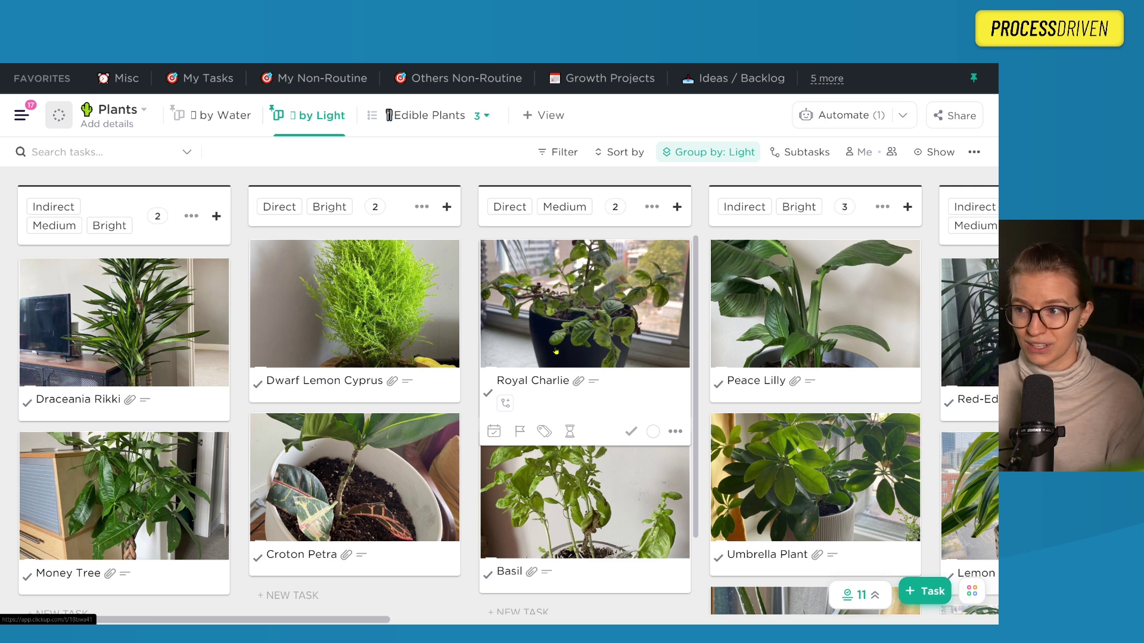
click(934, 152)
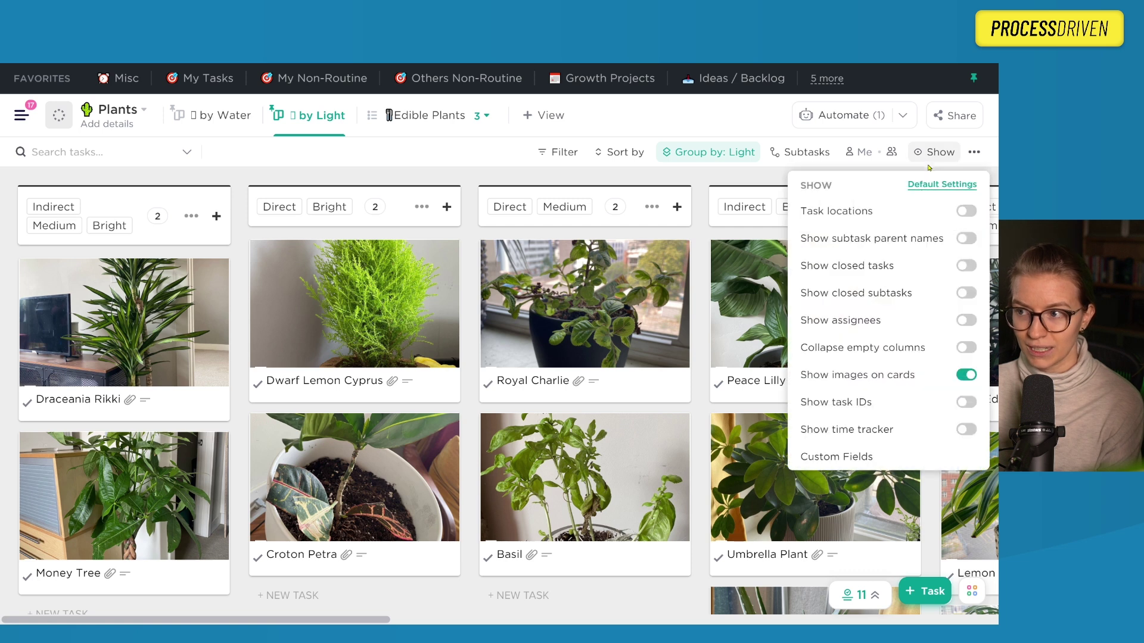
click(838, 458)
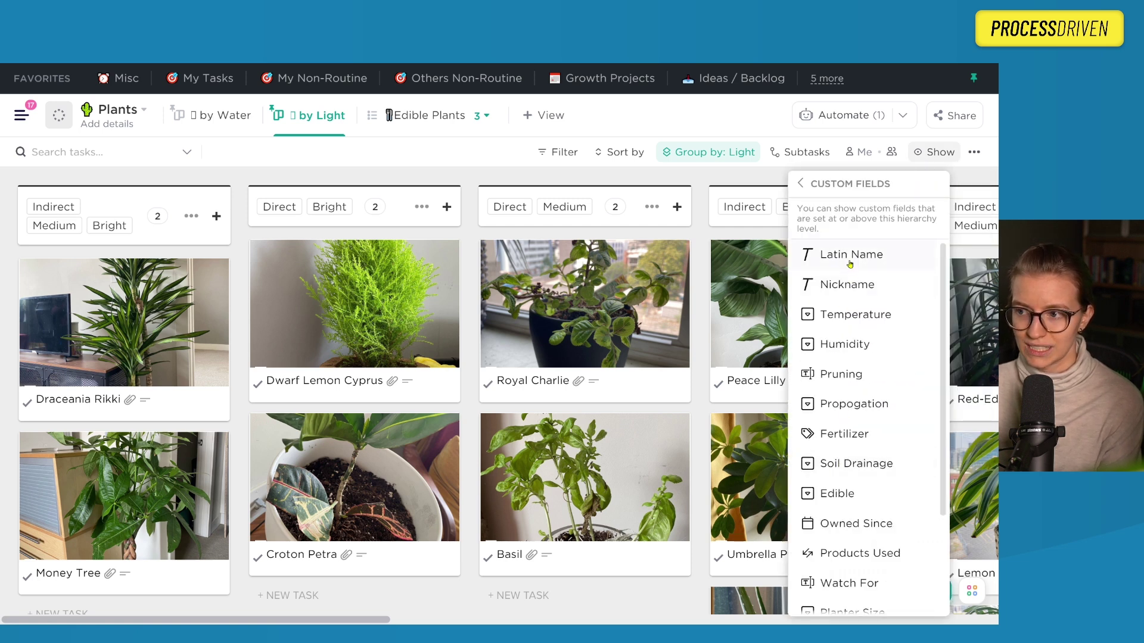
click(852, 345)
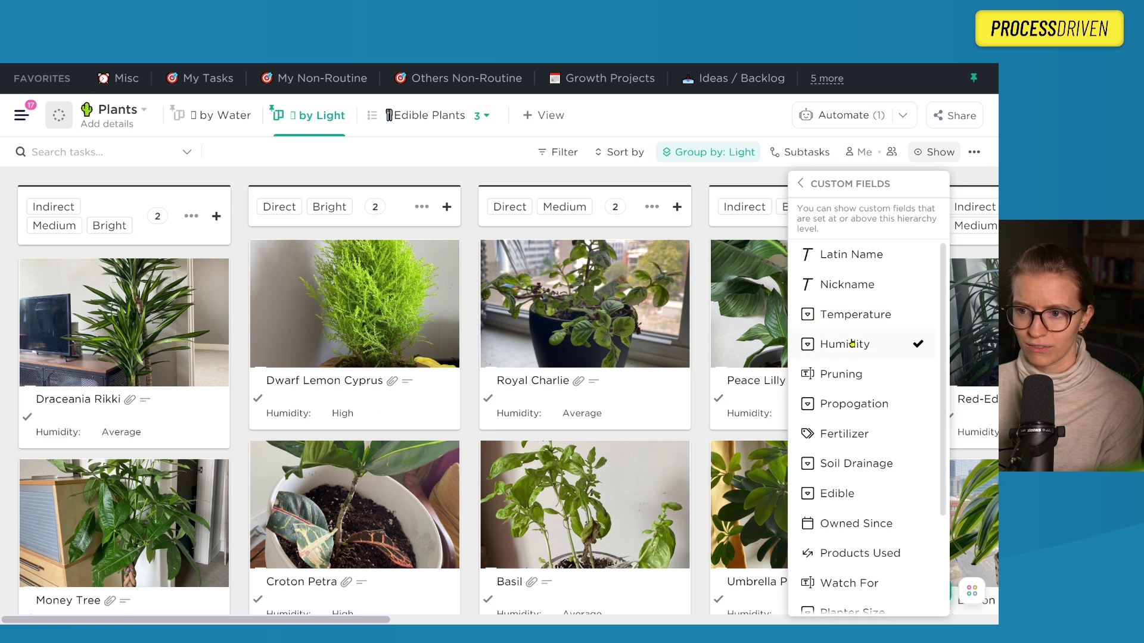
click(849, 382)
click(849, 383)
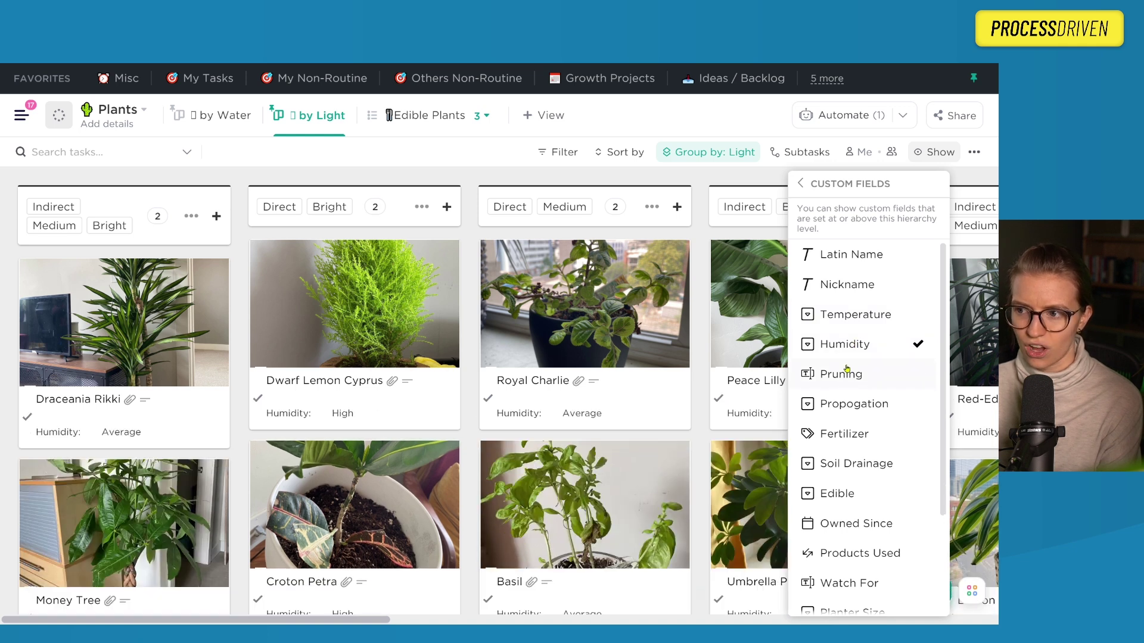
click(846, 353)
click(852, 437)
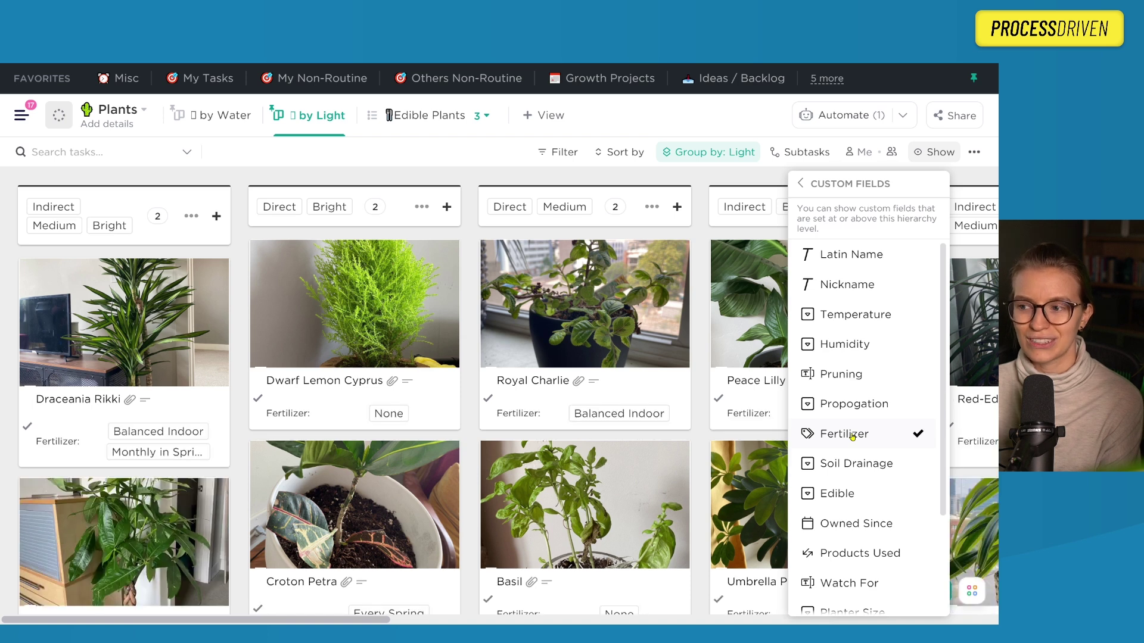
click(852, 436)
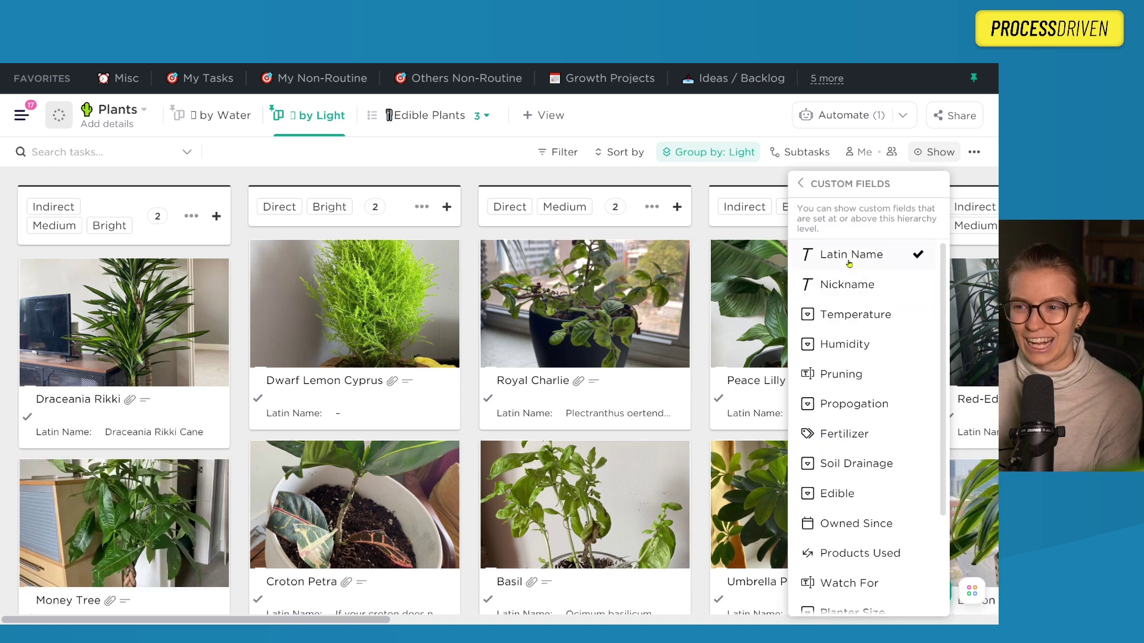
click(849, 261)
click(767, 192)
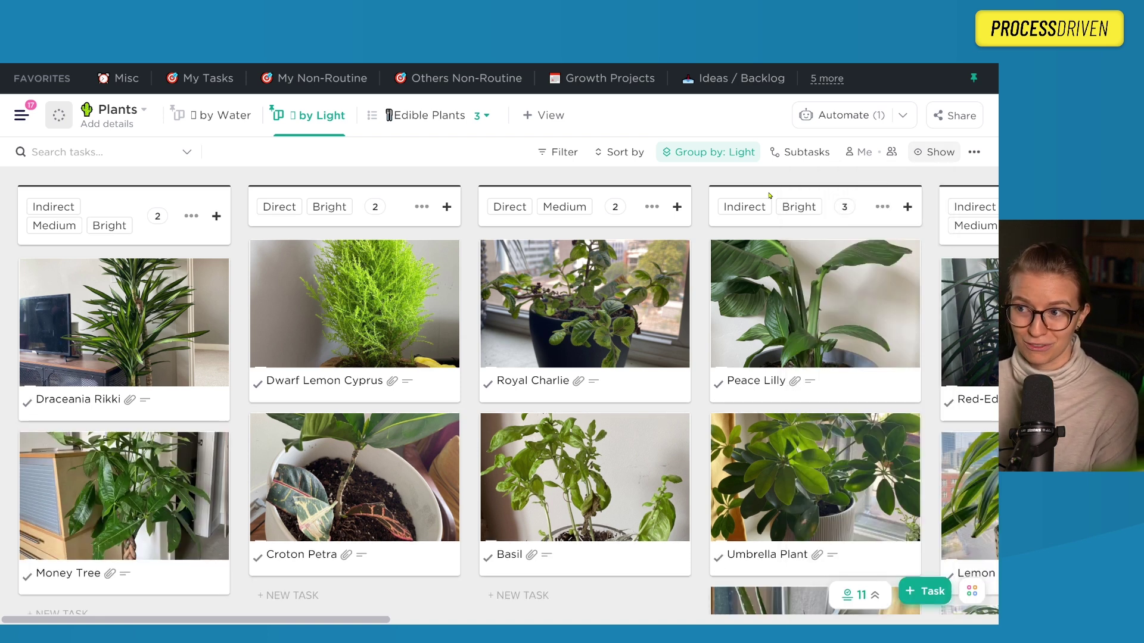
mouse_move(533, 381)
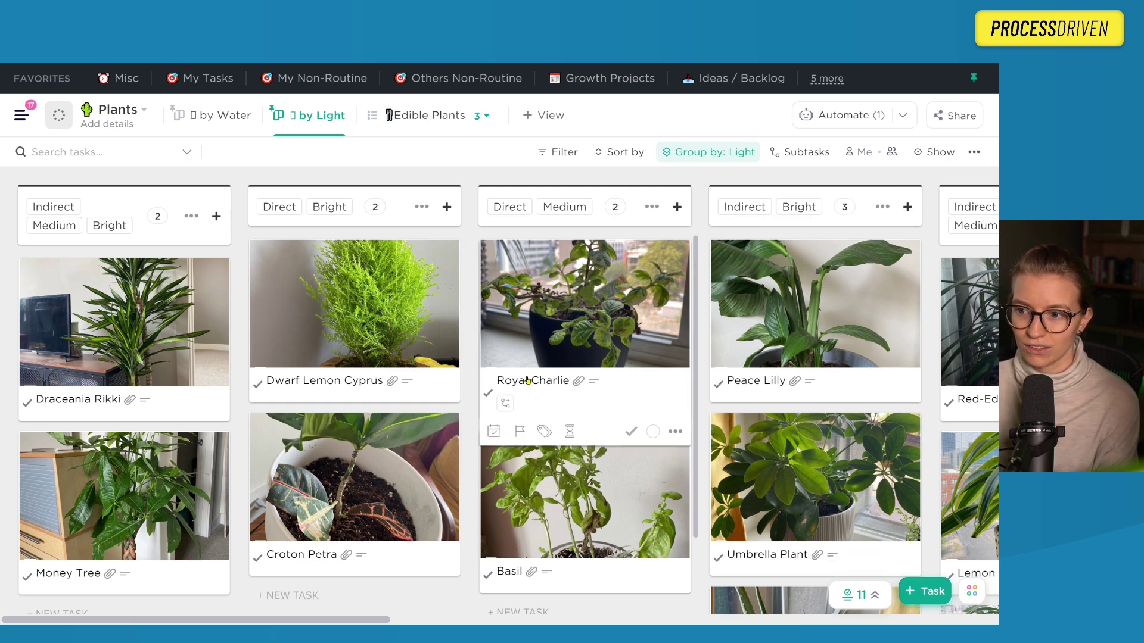
click(530, 388)
scroll(437, 367, down, 3)
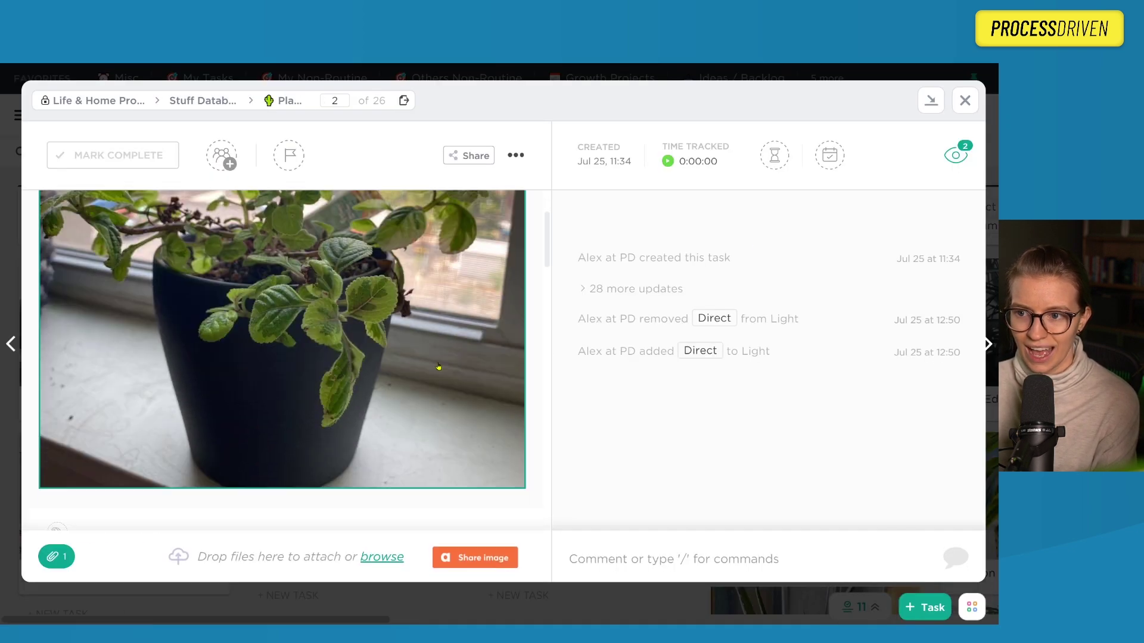
scroll(438, 367, down, 5)
scroll(374, 405, down, 2)
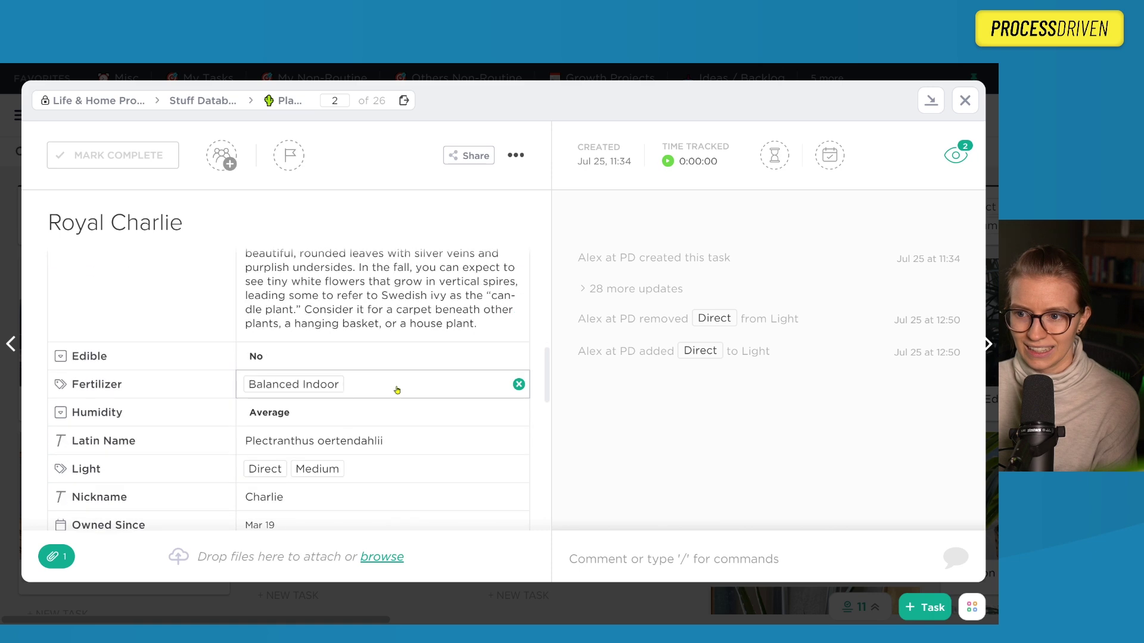
scroll(394, 394, down, 4)
scroll(394, 390, down, 1)
scroll(398, 387, down, 2)
scroll(398, 387, down, 3)
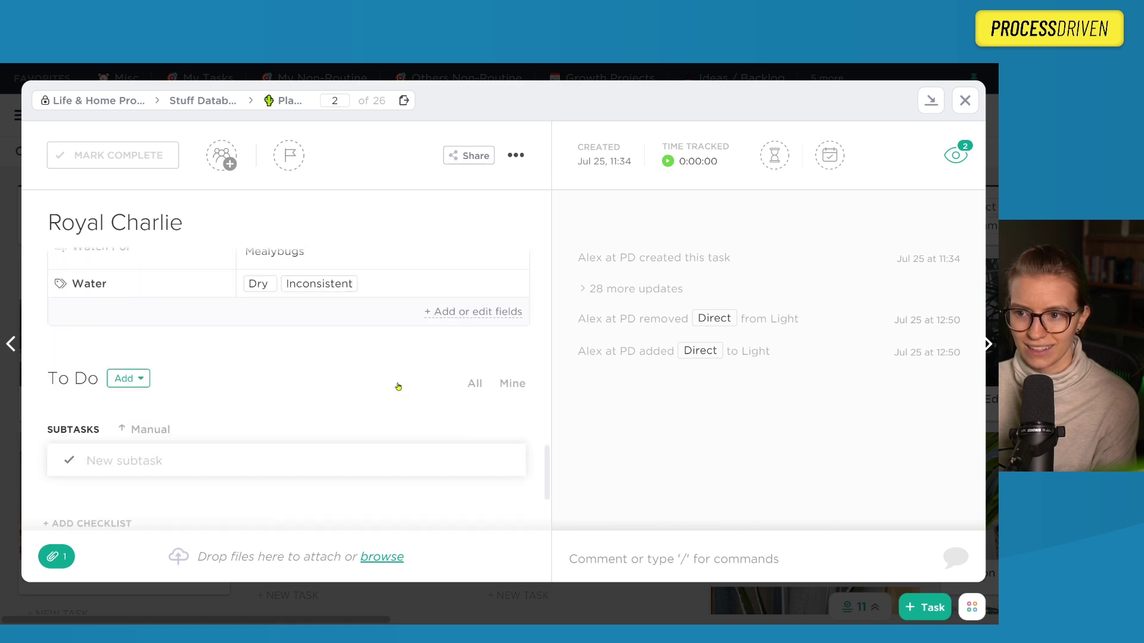
scroll(398, 387, up, 3)
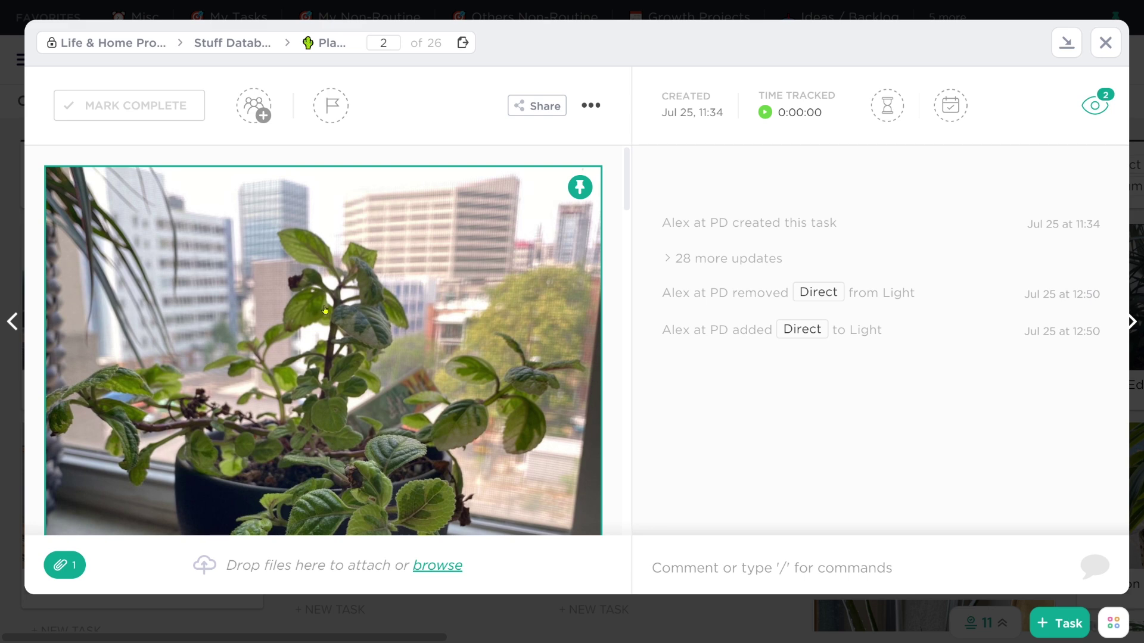
scroll(325, 311, down, 2)
scroll(296, 379, down, 2)
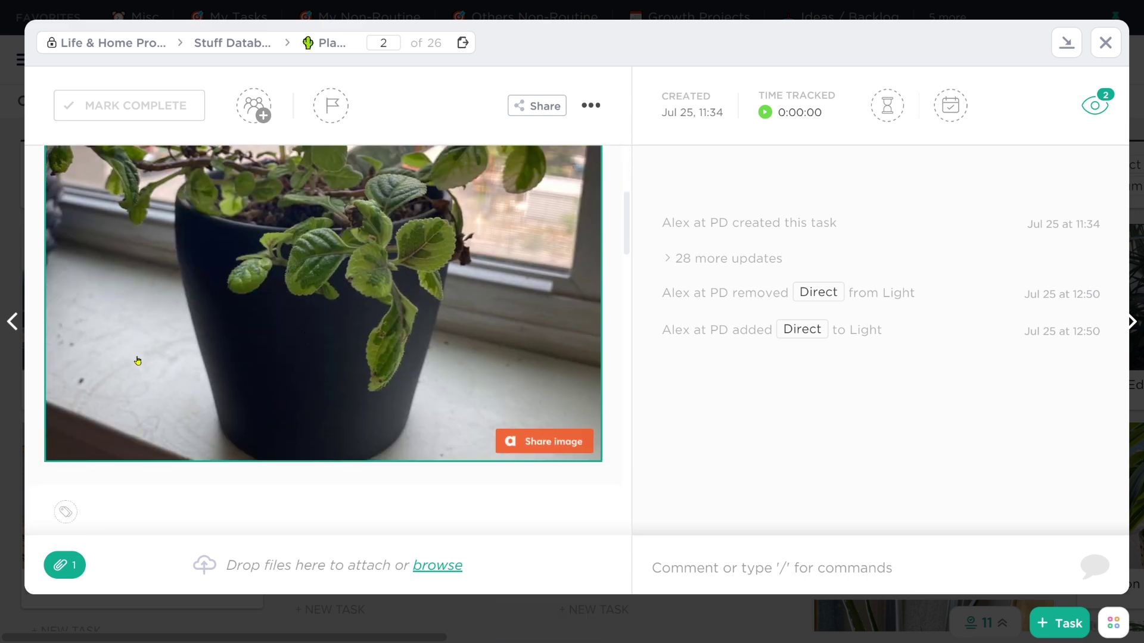
scroll(160, 356, down, 3)
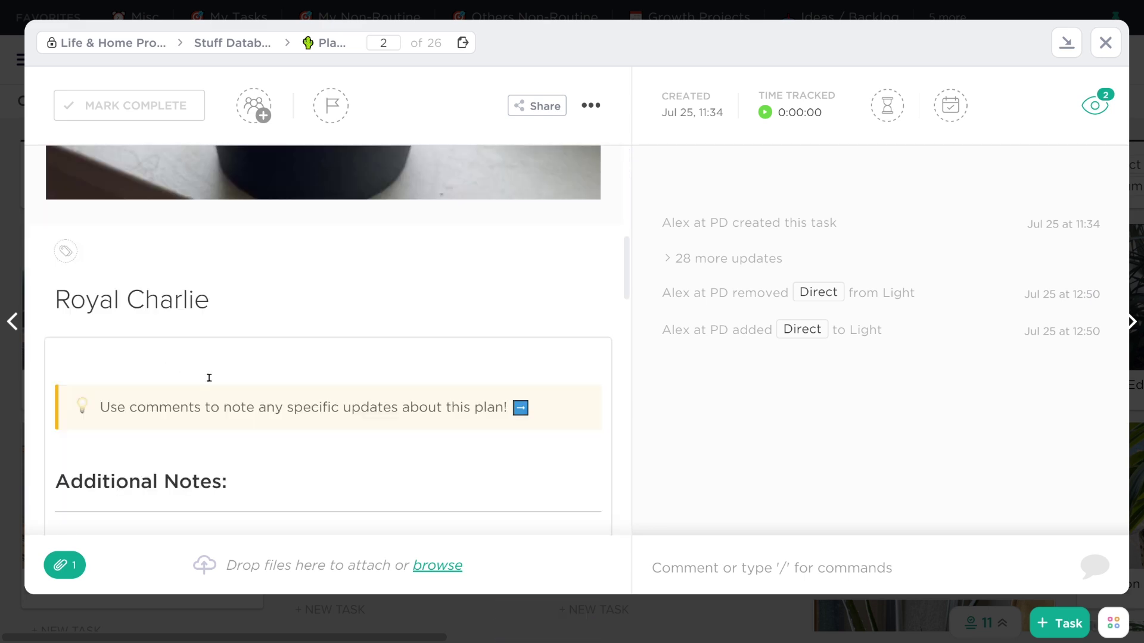
scroll(224, 381, up, 5)
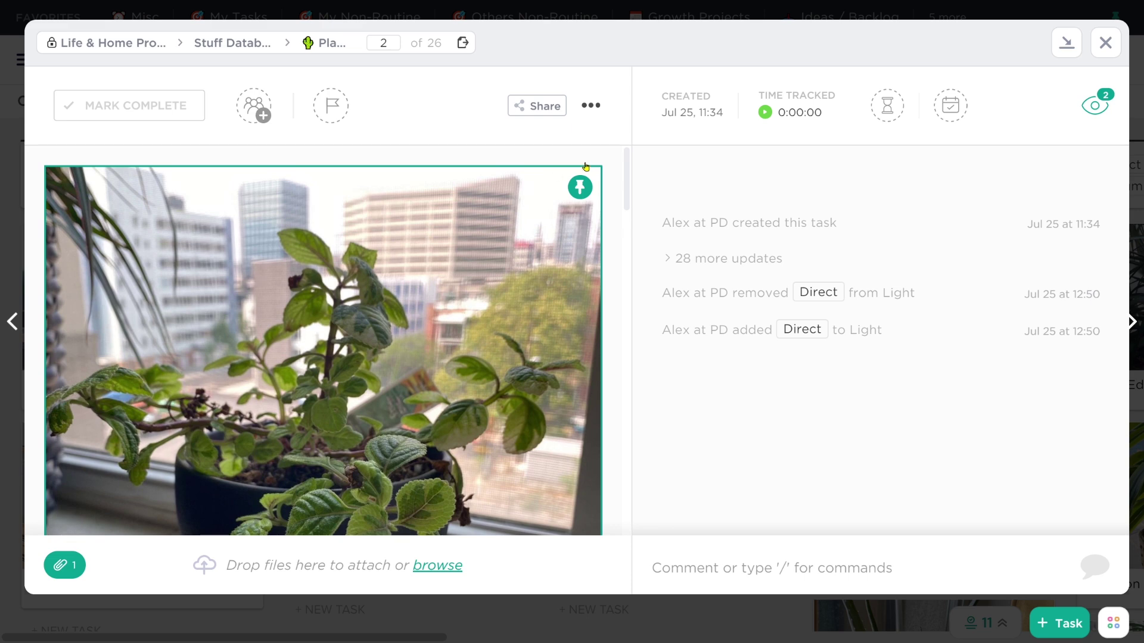
Step: Unpin Royal Charlie's cover photo, then pin the attached photo back as cover
click(579, 197)
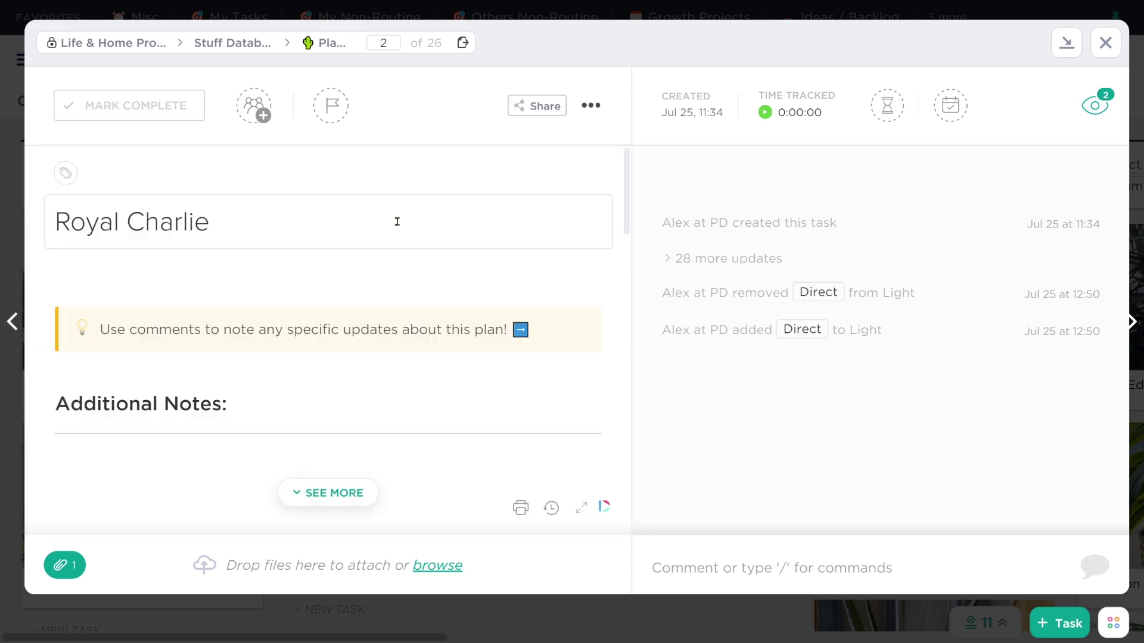
scroll(398, 228, down, 5)
scroll(254, 449, down, 5)
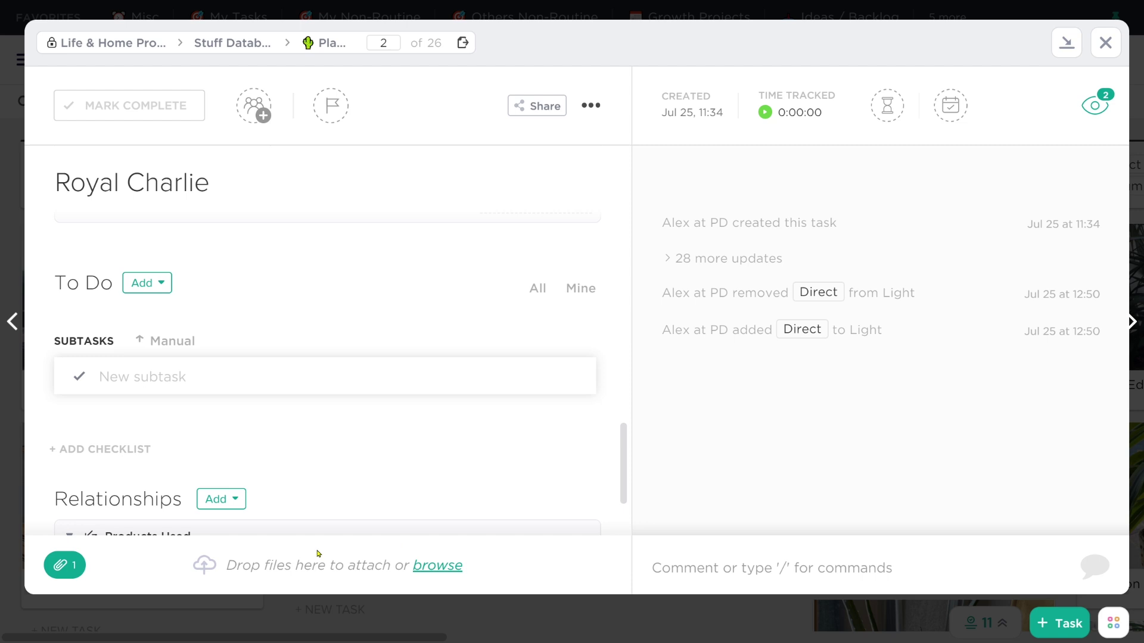
scroll(305, 465, down, 3)
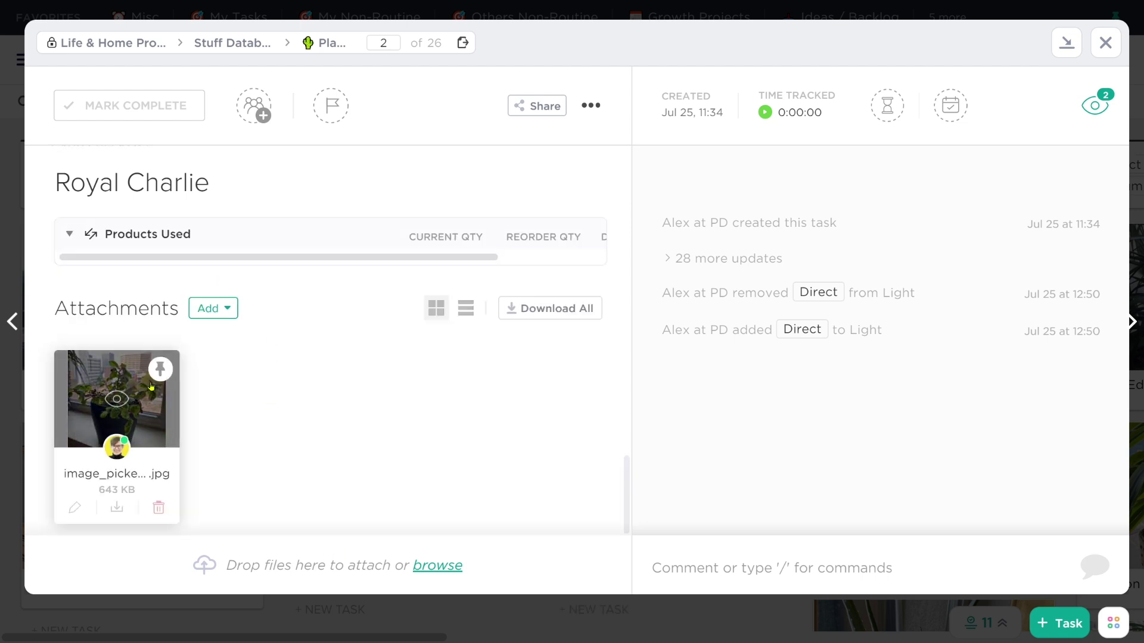
click(162, 373)
scroll(366, 433, up, 10)
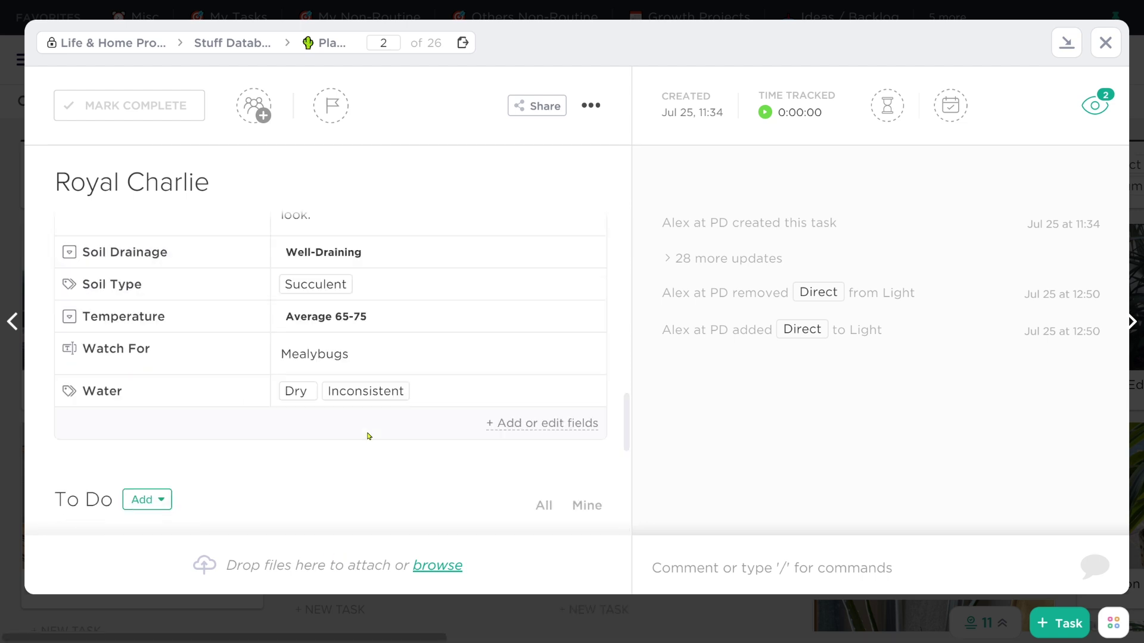
scroll(244, 269, up, 4)
scroll(319, 362, down, 1)
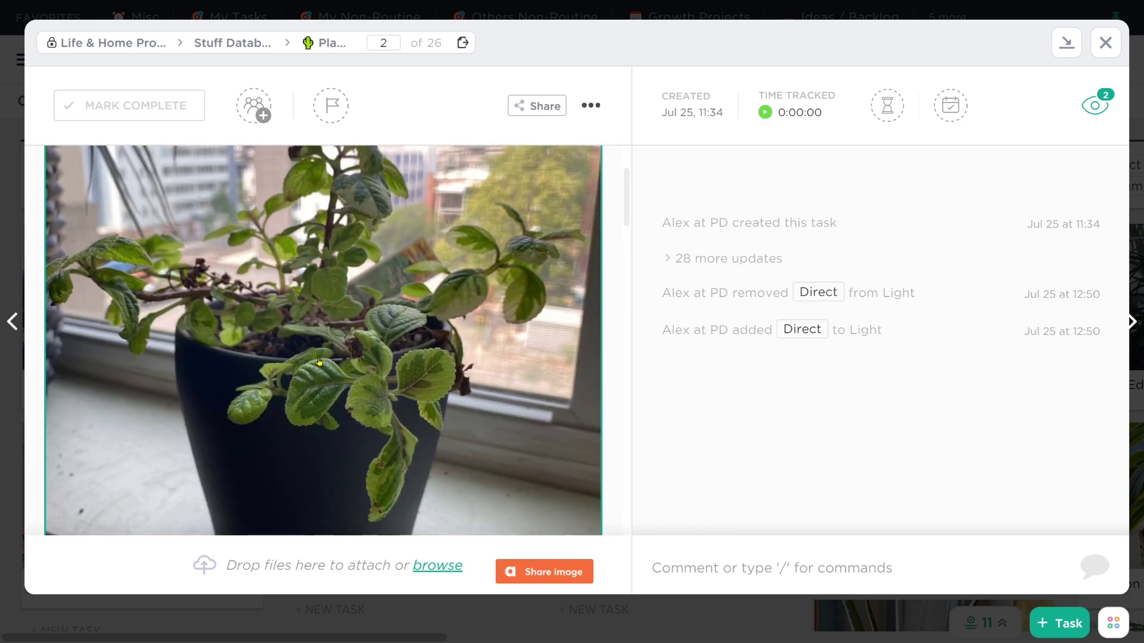
scroll(303, 256, up, 1)
scroll(268, 295, down, 1)
scroll(258, 315, down, 3)
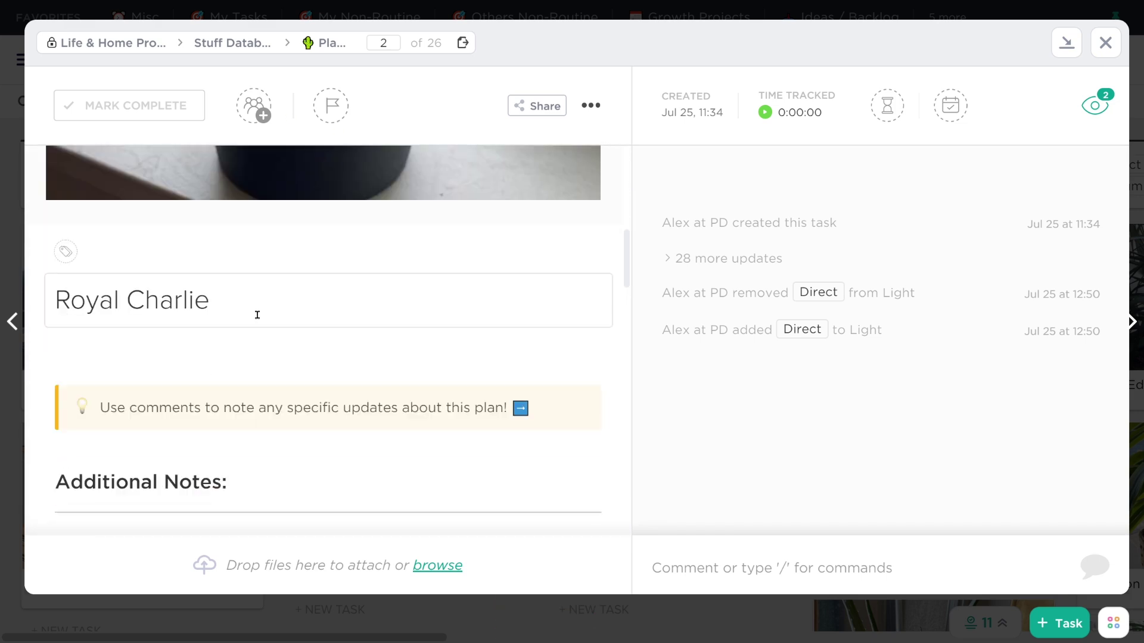
scroll(257, 315, up, 1)
scroll(258, 317, down, 3)
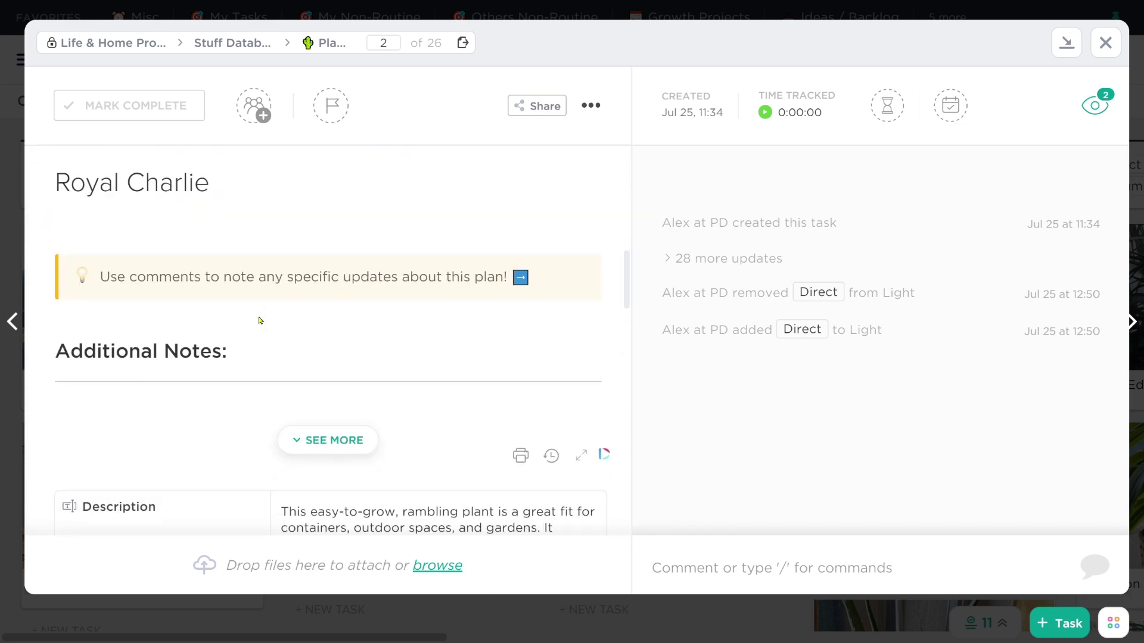
Step: Expand Royal Charlie's notes, browse the Banner block options without inserting, and select the banner text
click(231, 423)
drag(168, 366, 94, 238)
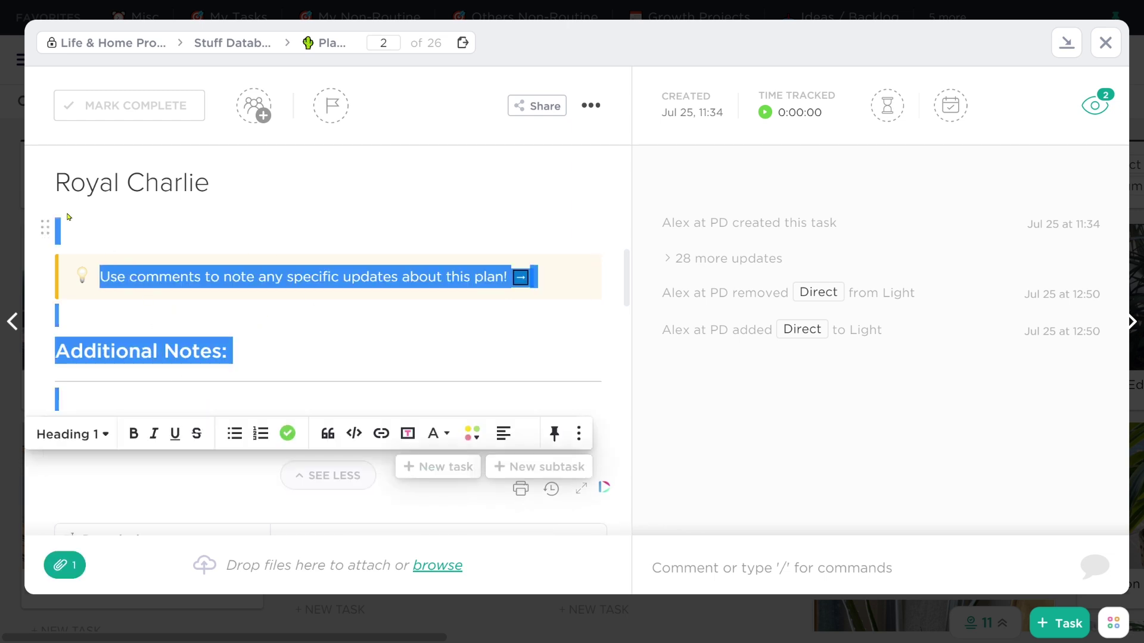
click(81, 225)
text(/)
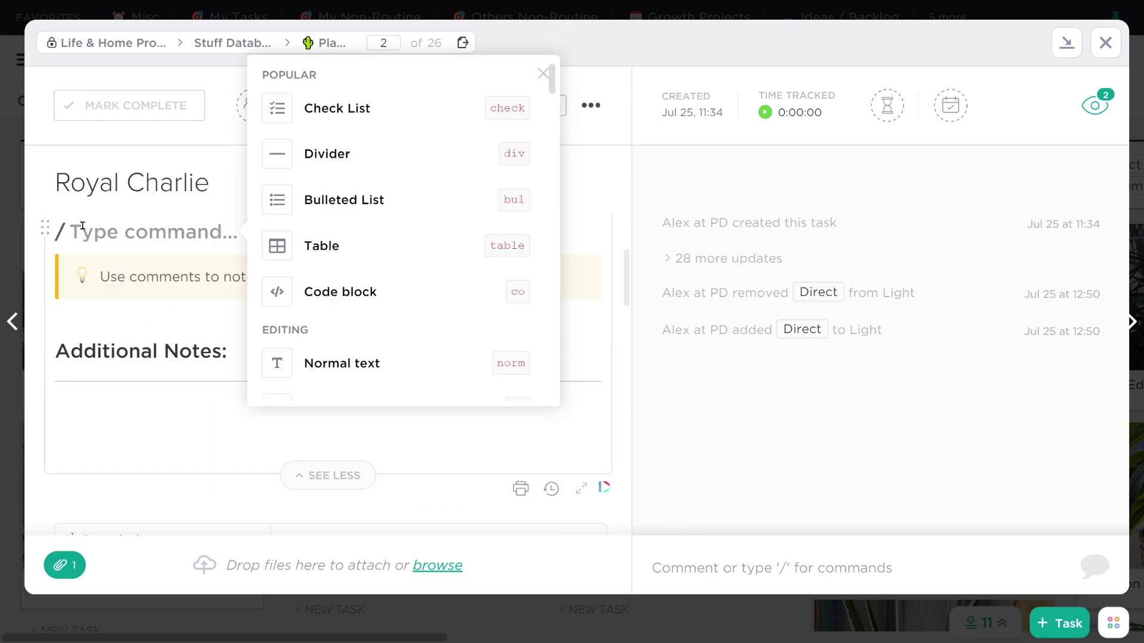
scroll(317, 212, down, 3)
scroll(316, 215, down, 2)
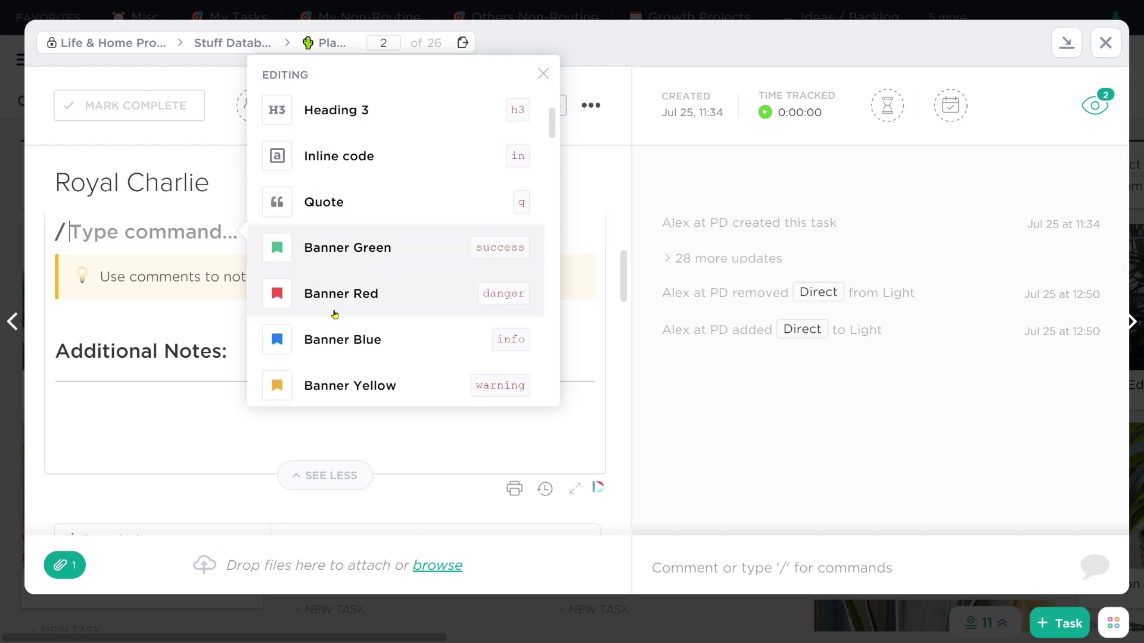
click(178, 351)
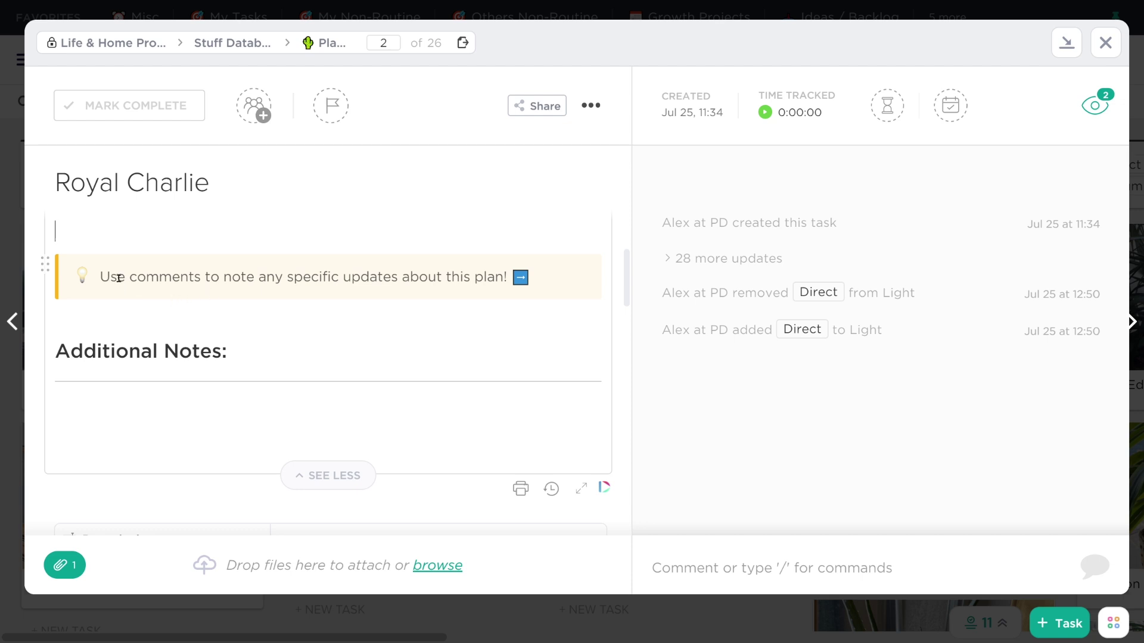
drag(99, 276, 183, 275)
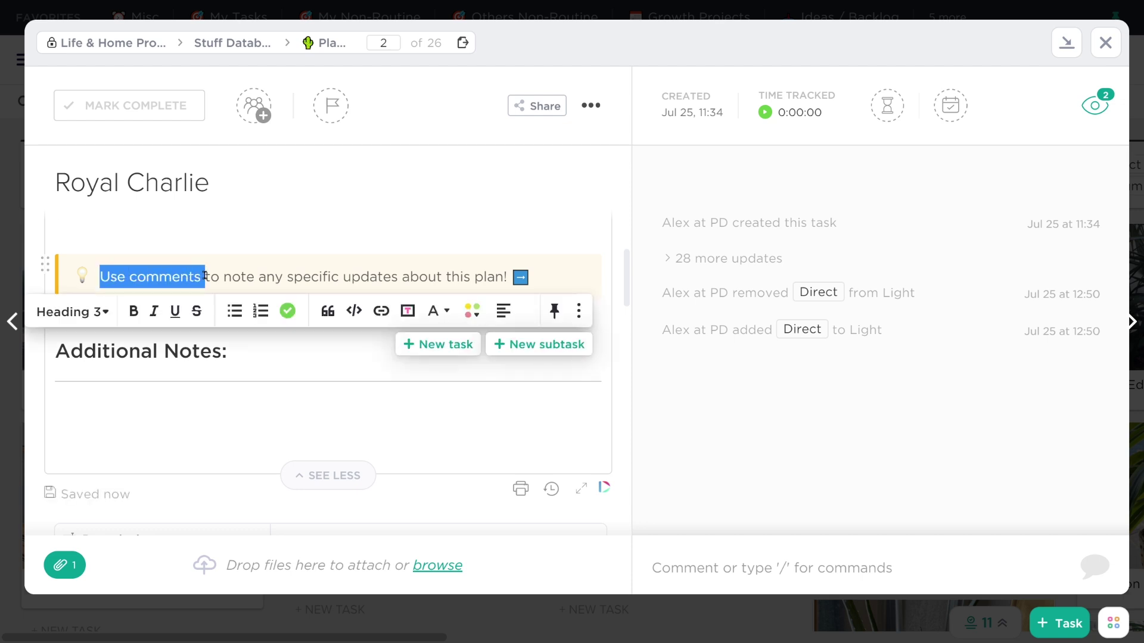
text(Repotted!)
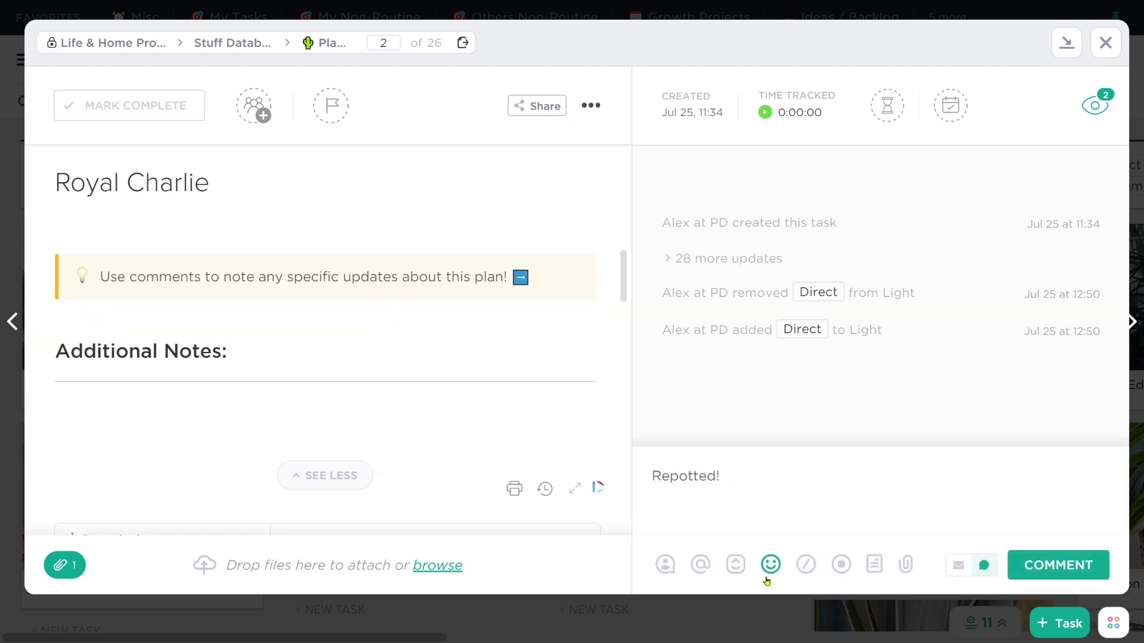
Step: Post the Repotted! comment and set Planter Size to 6" then back to 4"
key(Return)
scroll(338, 357, down, 3)
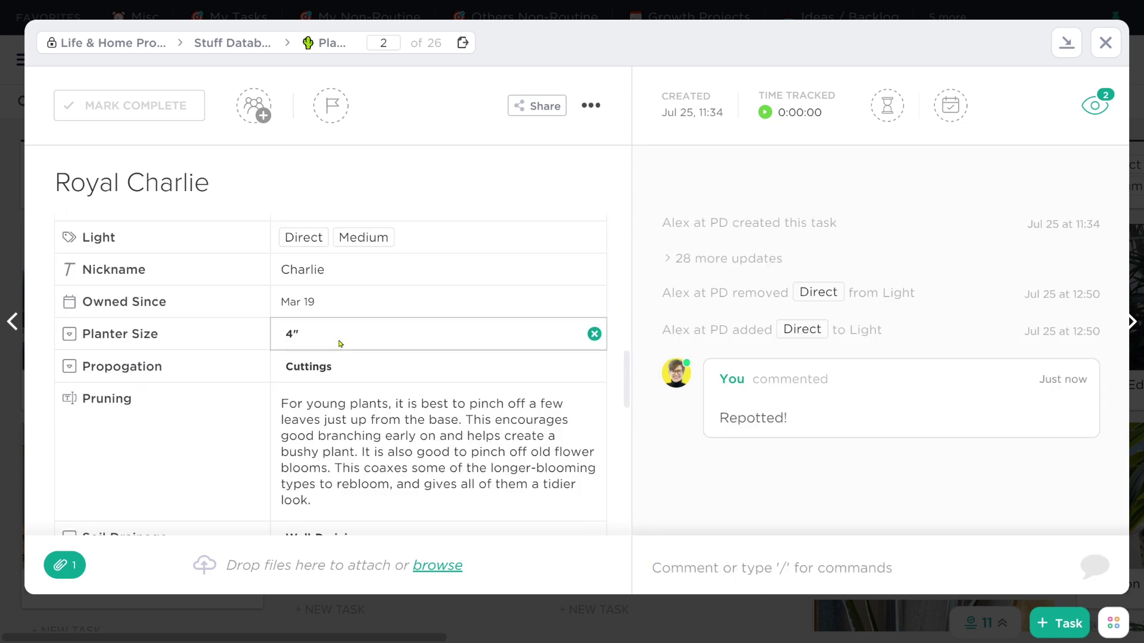
click(339, 343)
click(366, 525)
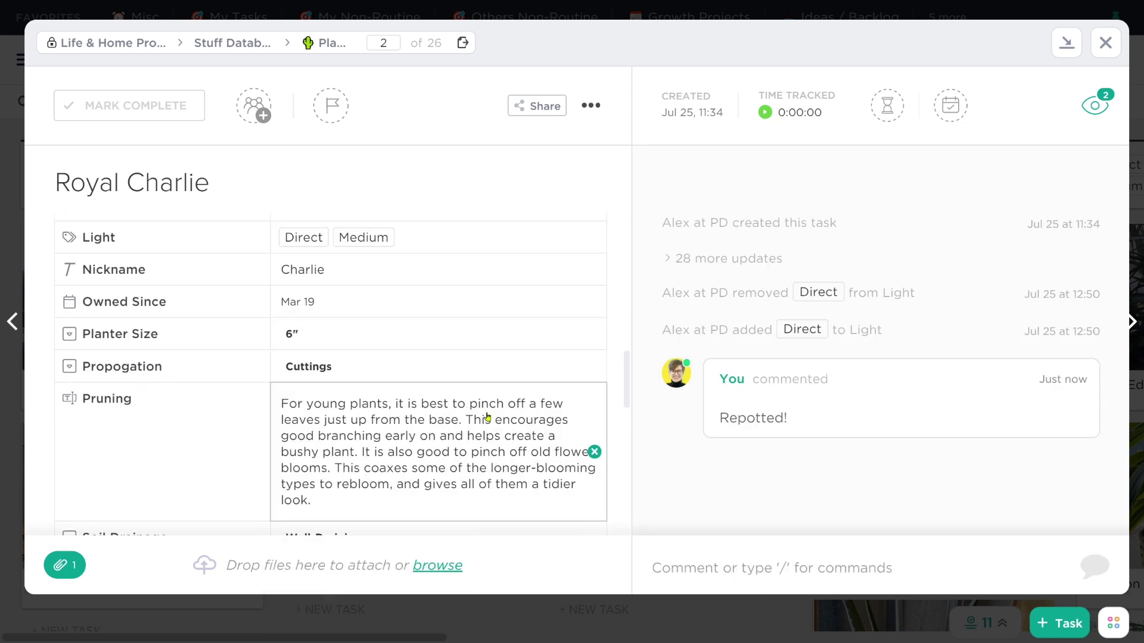
click(326, 337)
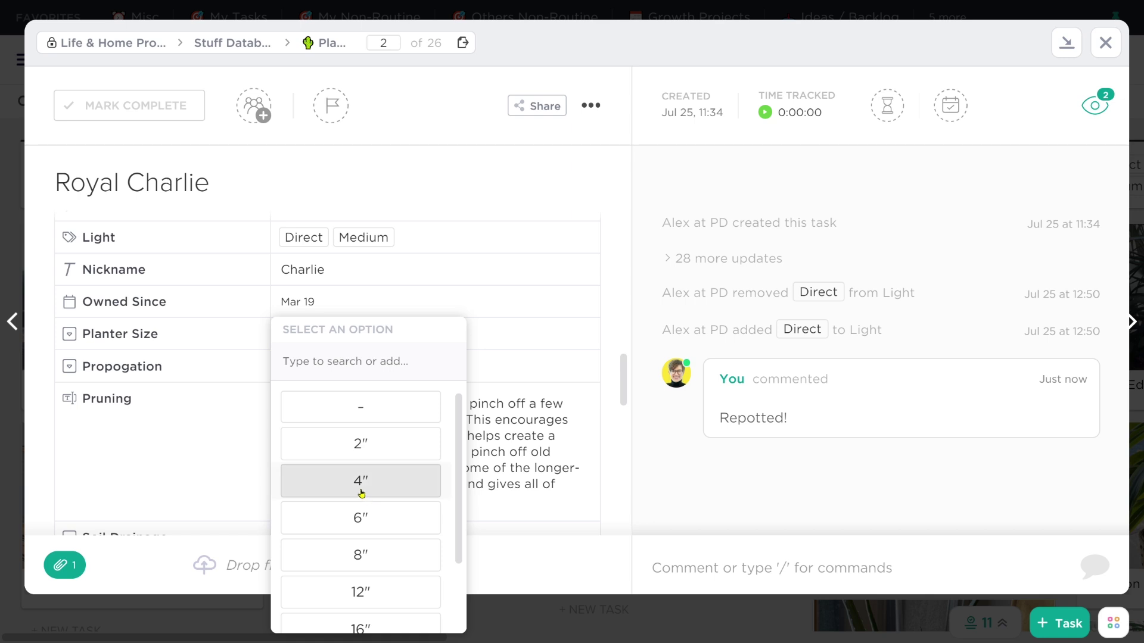
click(361, 494)
scroll(268, 363, down, 5)
scroll(325, 403, down, 2)
click(211, 420)
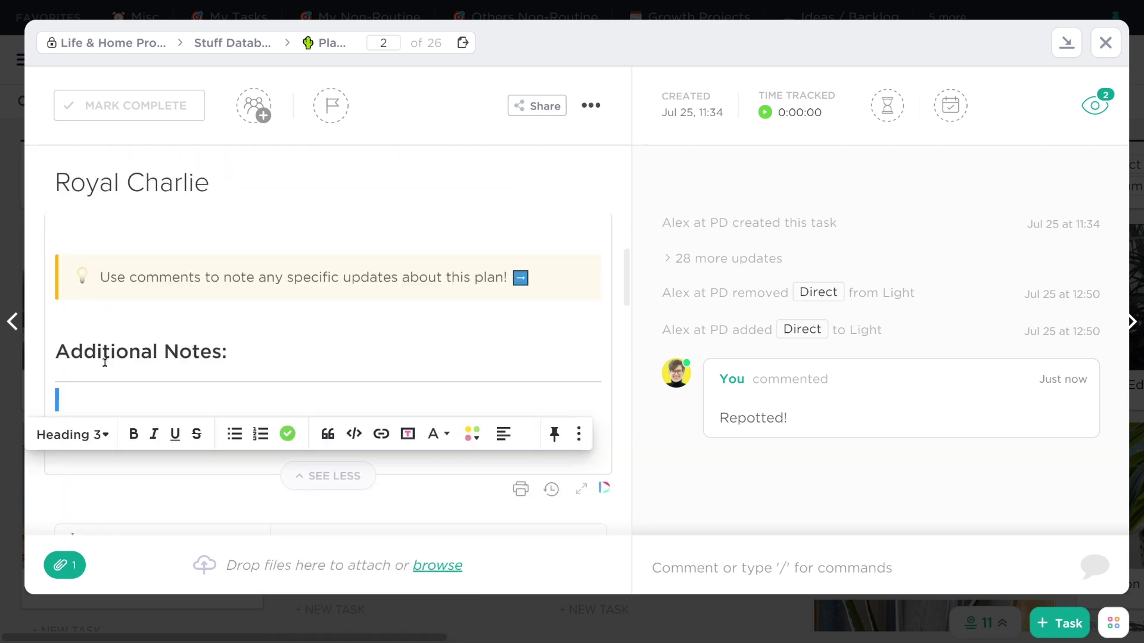
triple_click(105, 361)
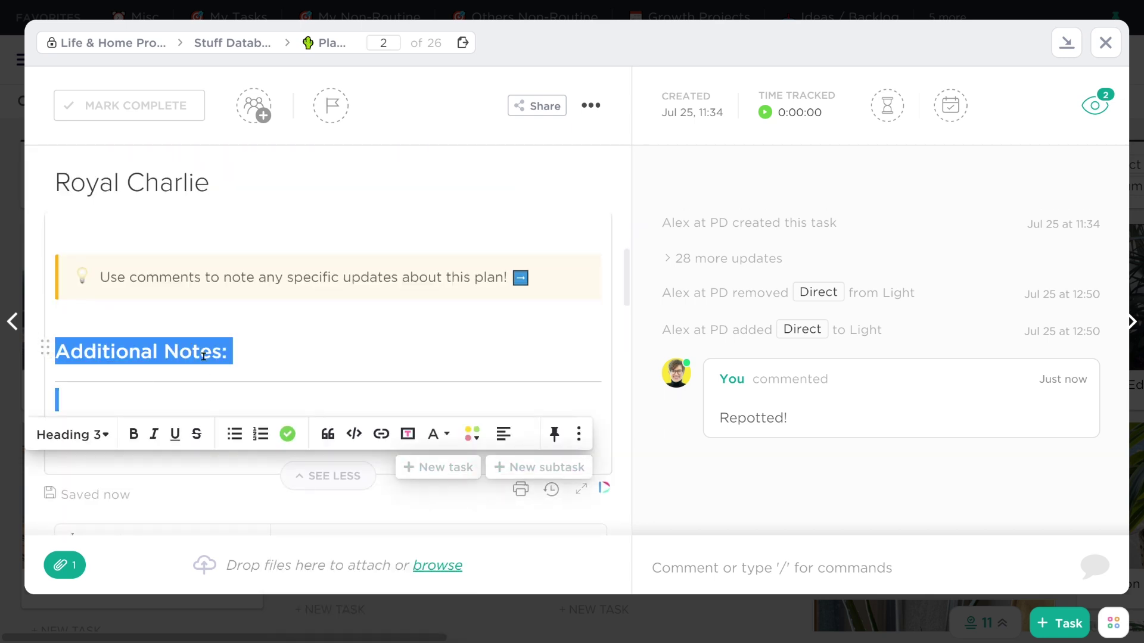
scroll(308, 371, down, 3)
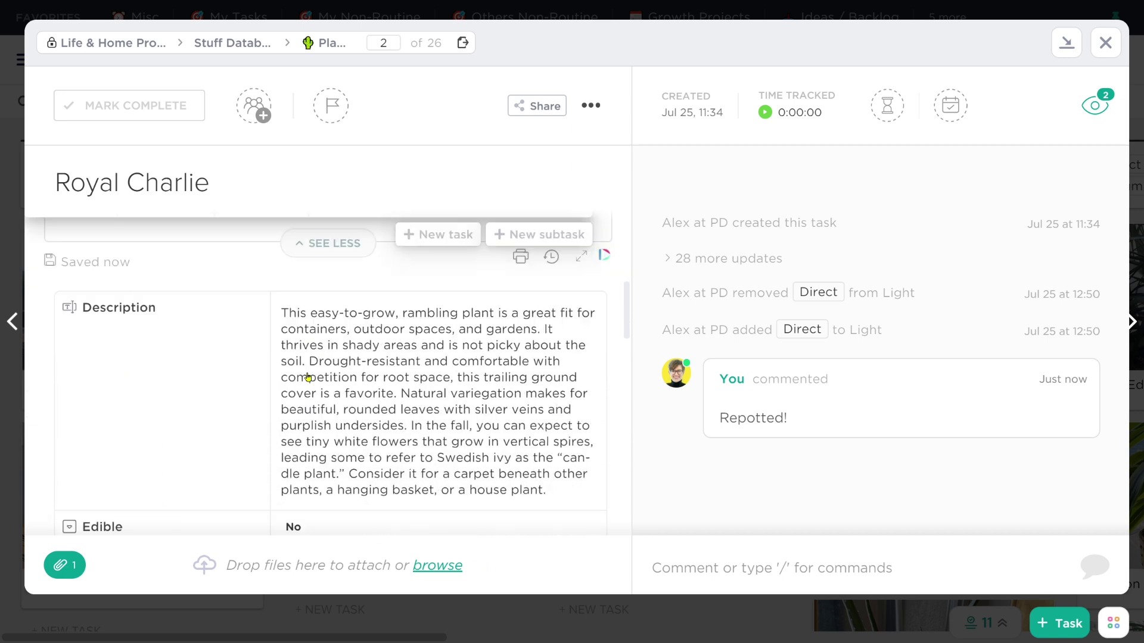
scroll(209, 413, down, 1)
scroll(352, 444, down, 2)
scroll(349, 445, down, 2)
scroll(349, 445, down, 1)
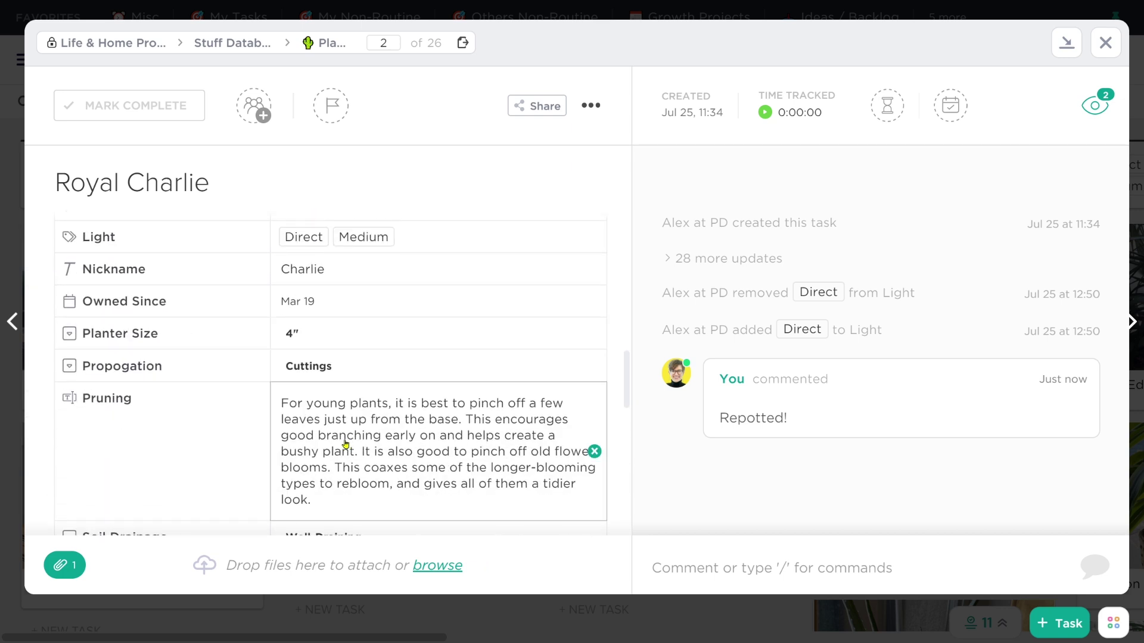
scroll(349, 446, down, 1)
scroll(204, 390, down, 2)
mouse_move(783, 133)
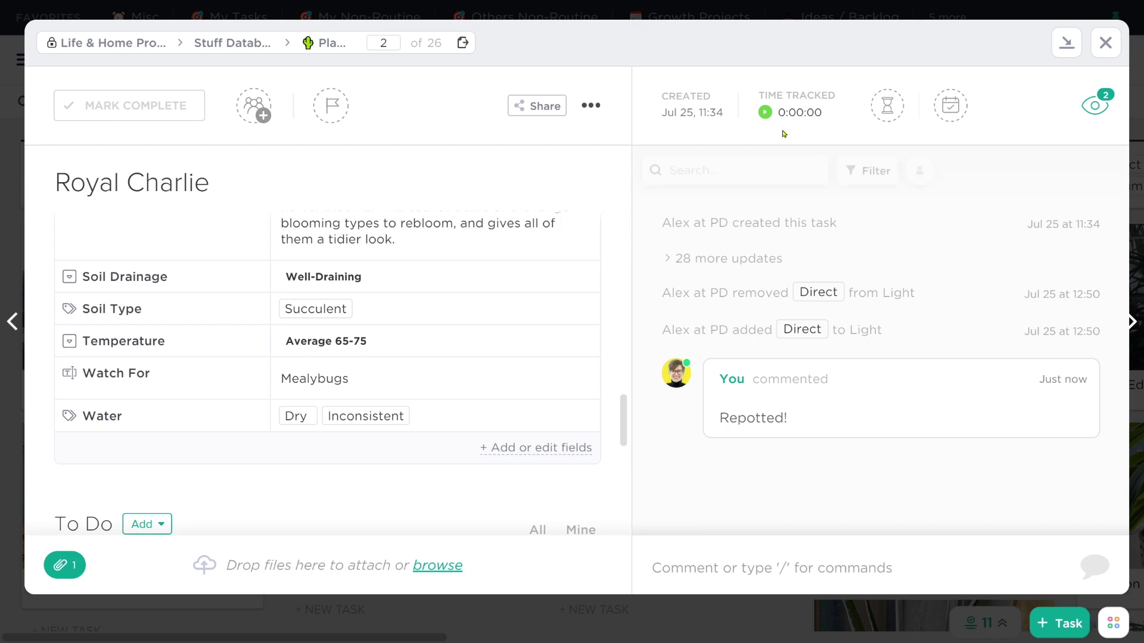